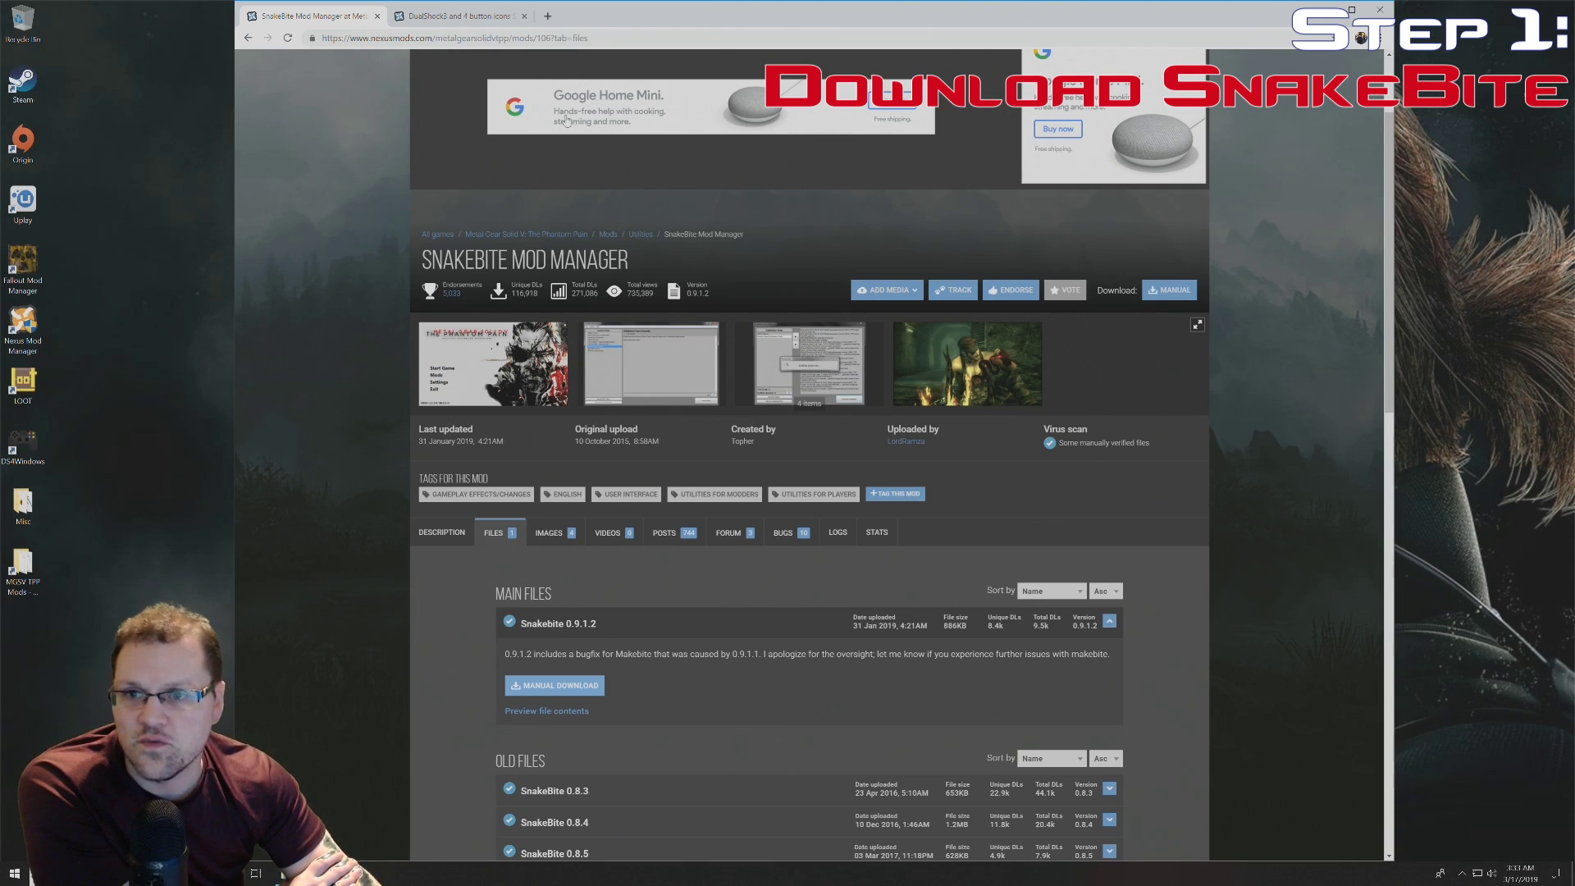
Step: Download the Snakebite 0.9.1.2 main file from its Nexus Mods page with MANUAL DOWNLOAD
click(610, 38)
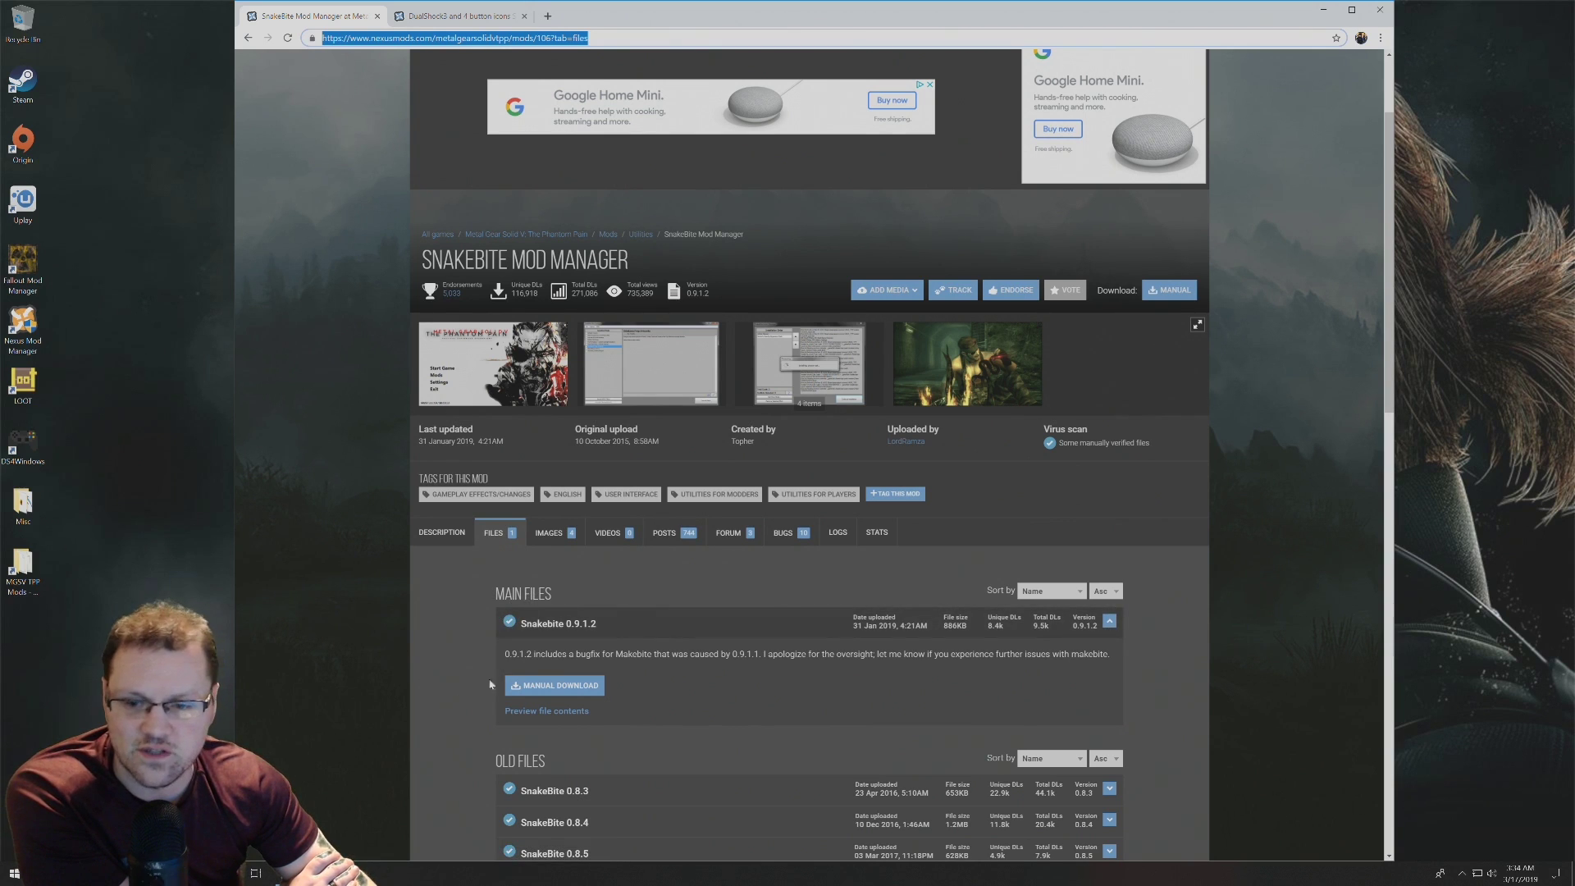
click(556, 693)
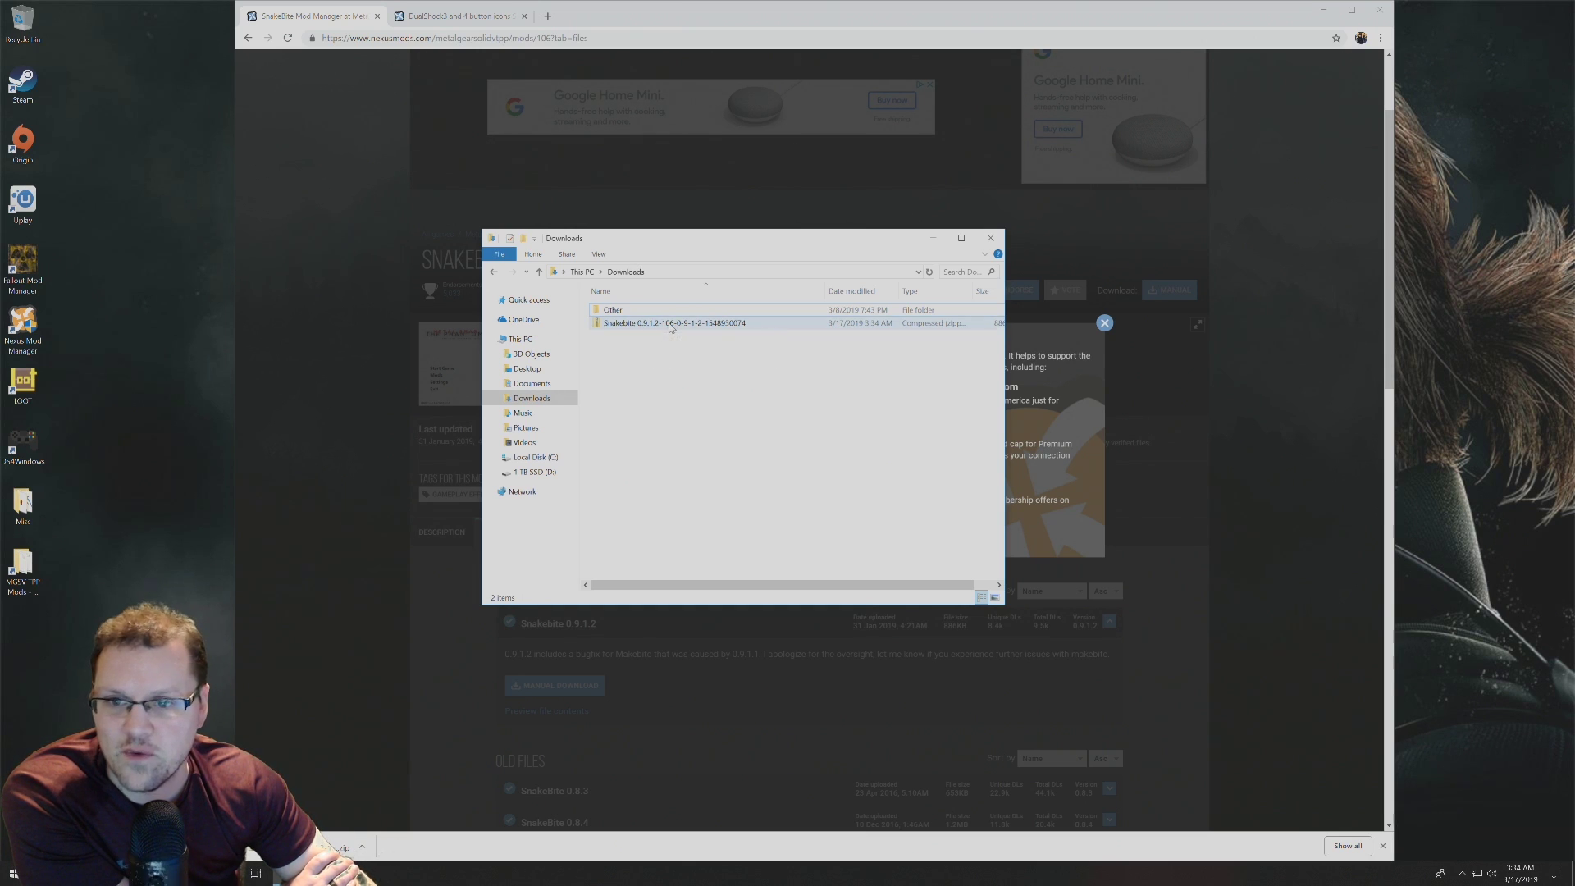
Step: Copy the Snakebite zip from Downloads onto the desktop and extract it into a new desktop folder
drag(657, 323, 120, 408)
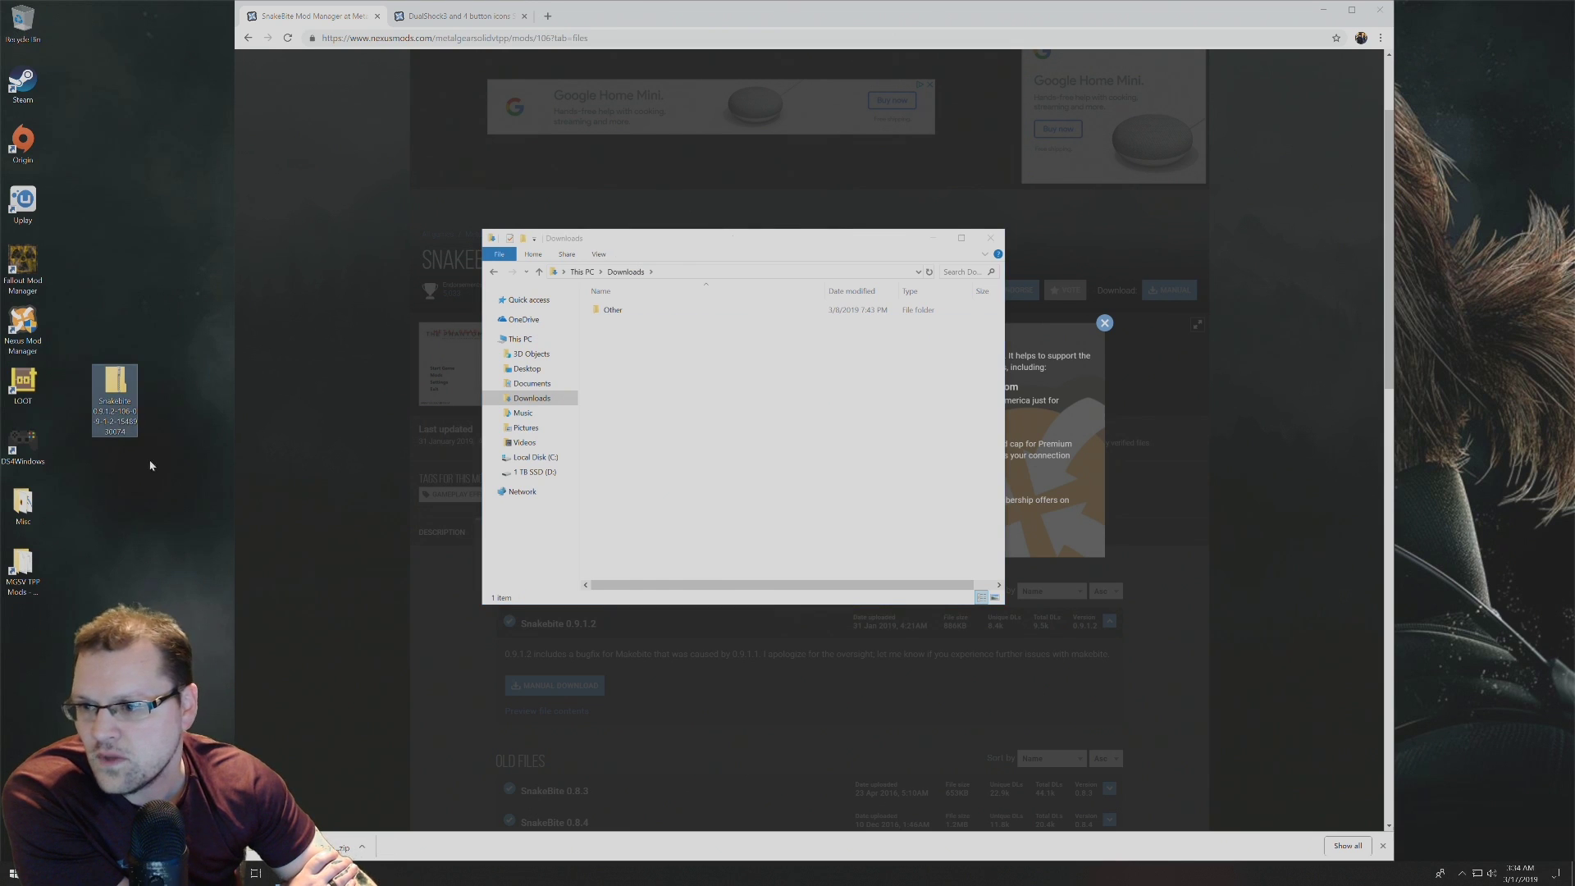
click(933, 238)
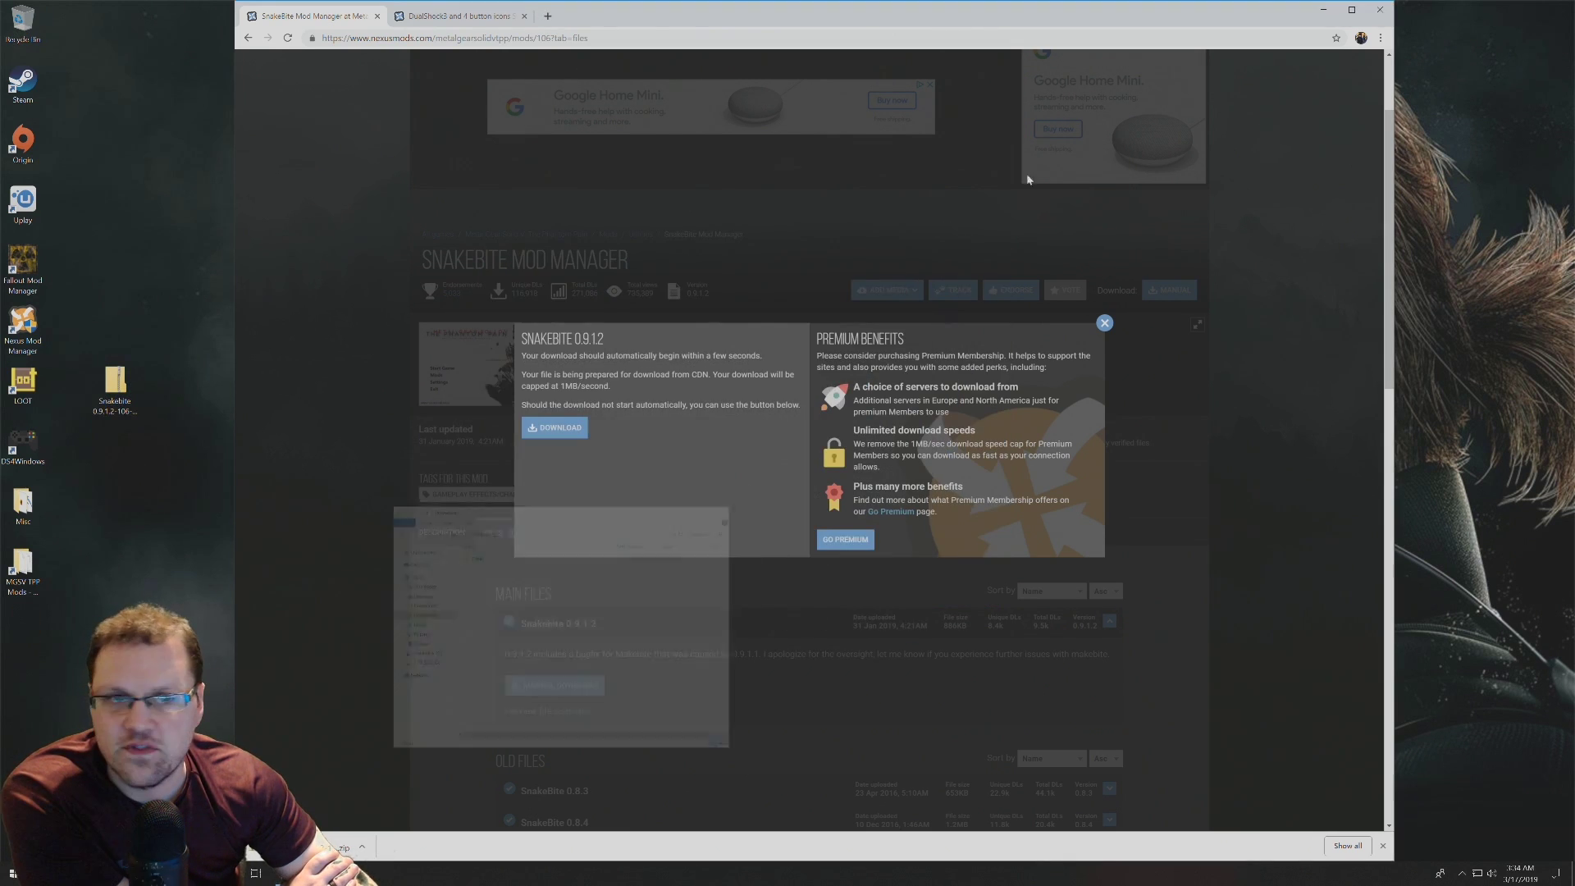
click(1323, 10)
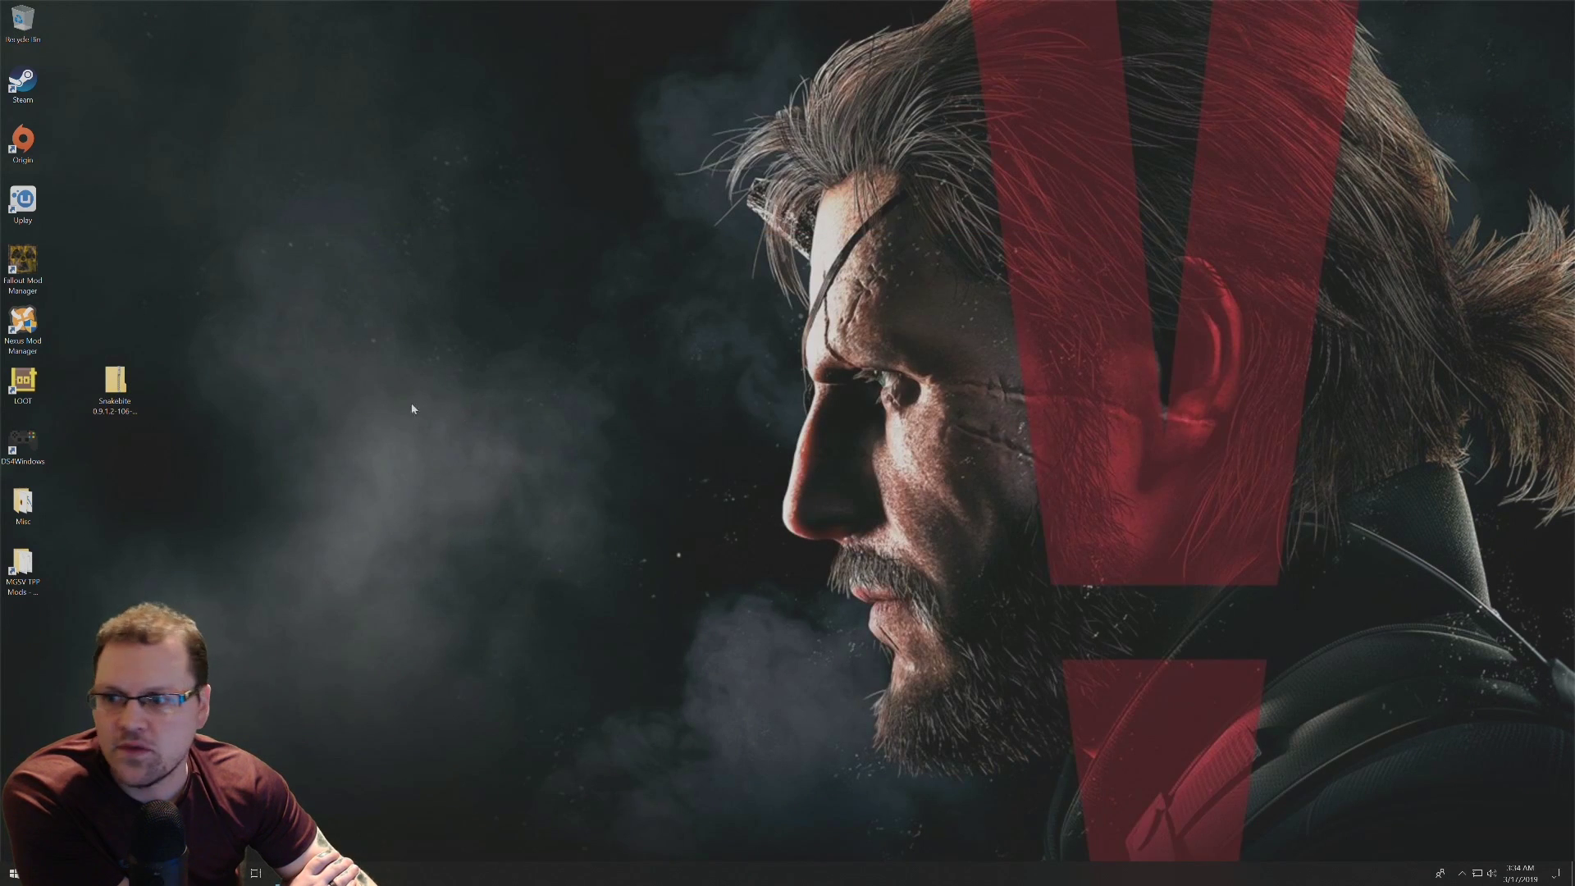
right_click(119, 392)
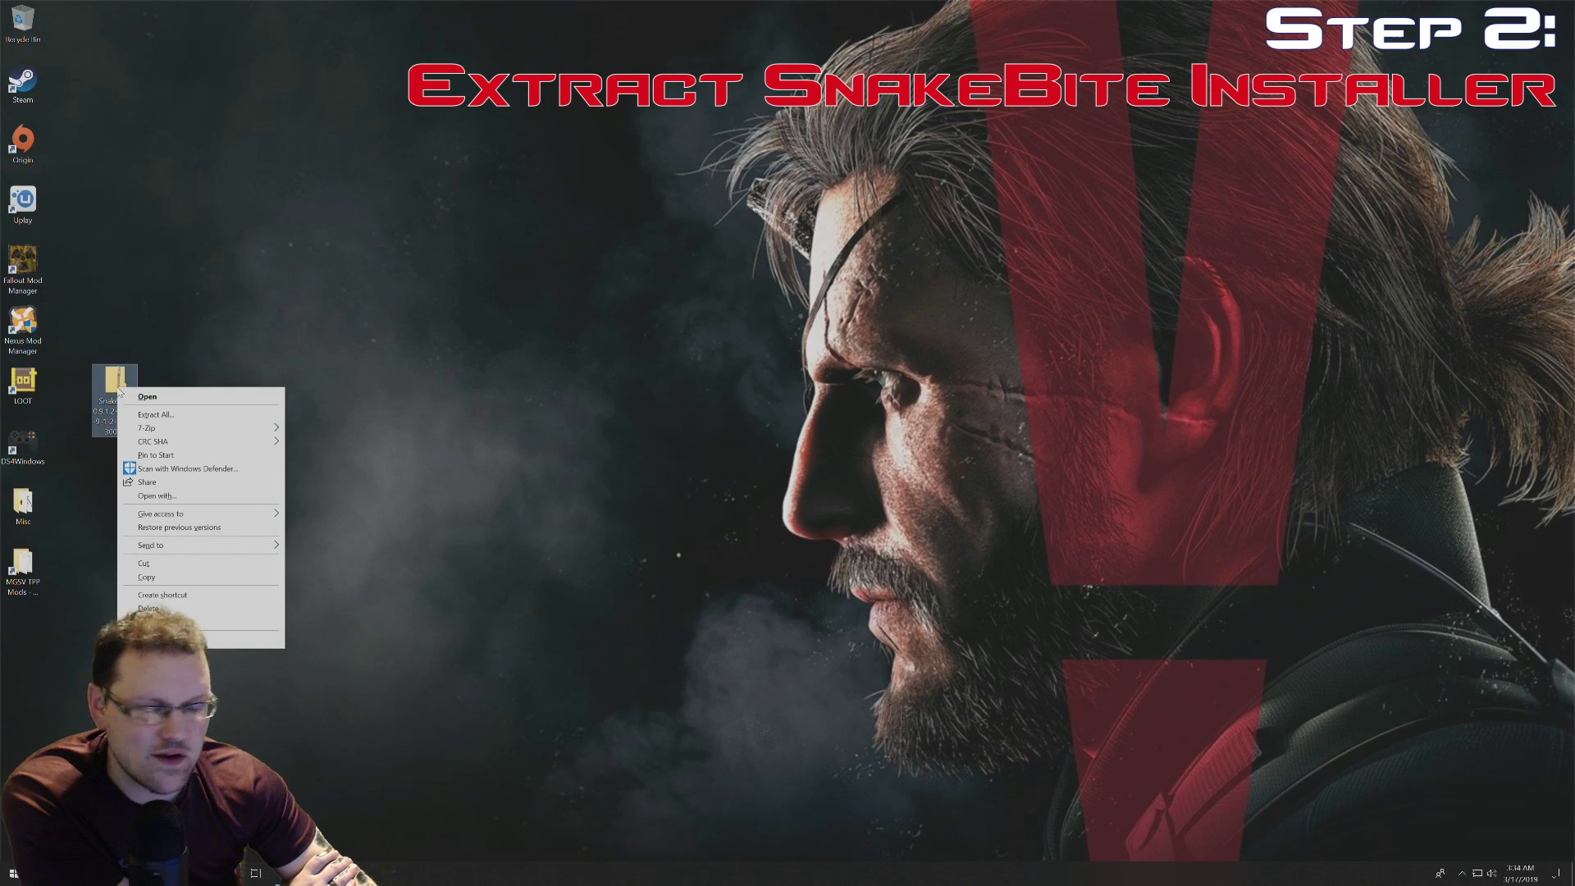
click(151, 415)
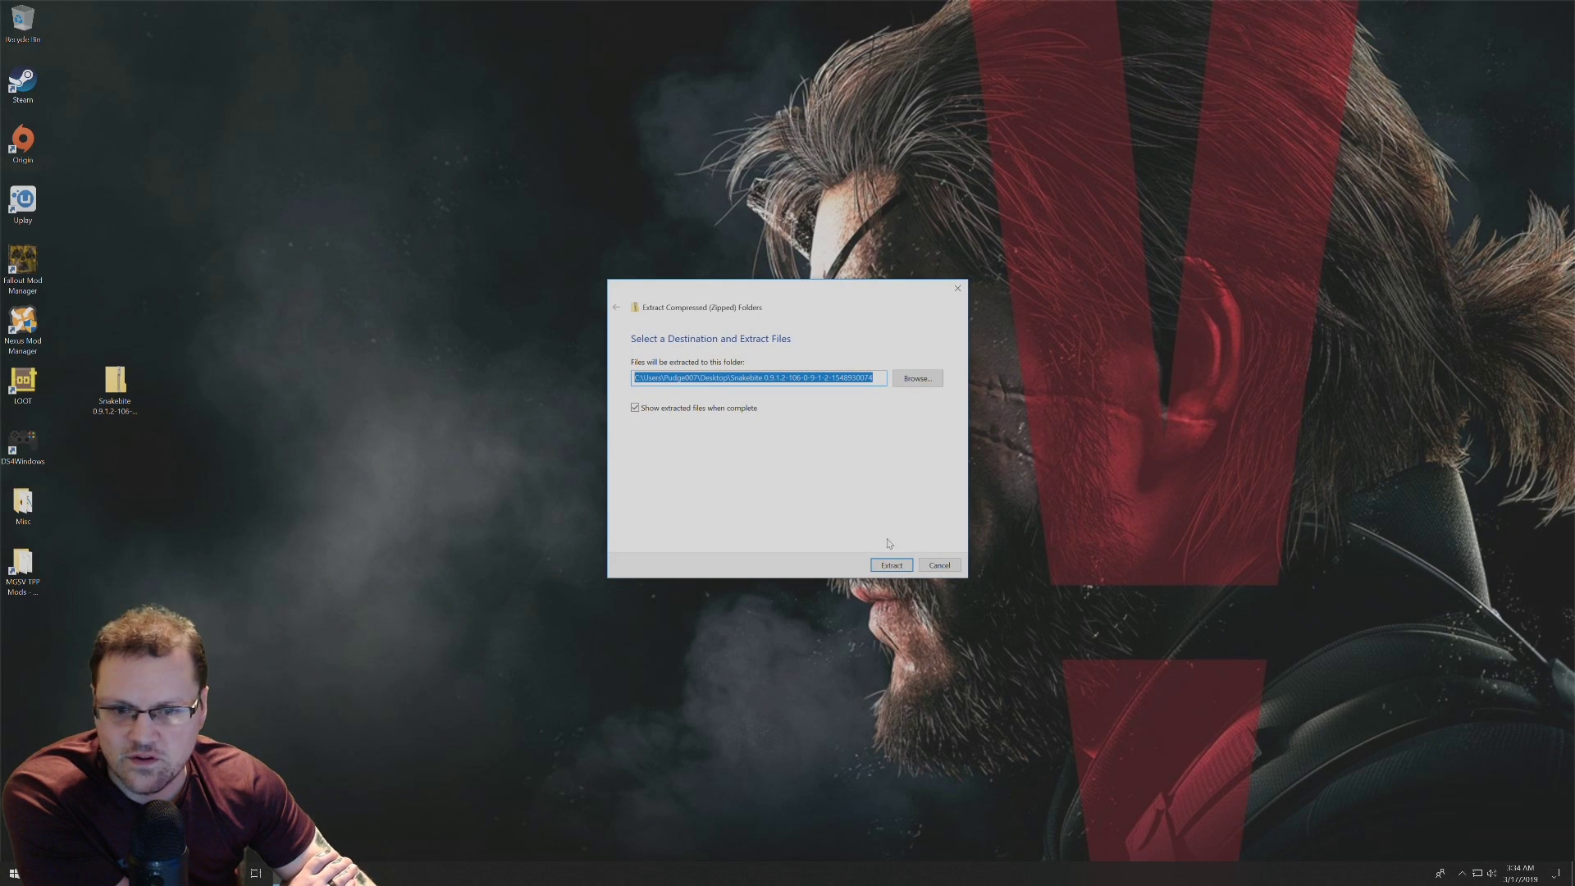
click(891, 565)
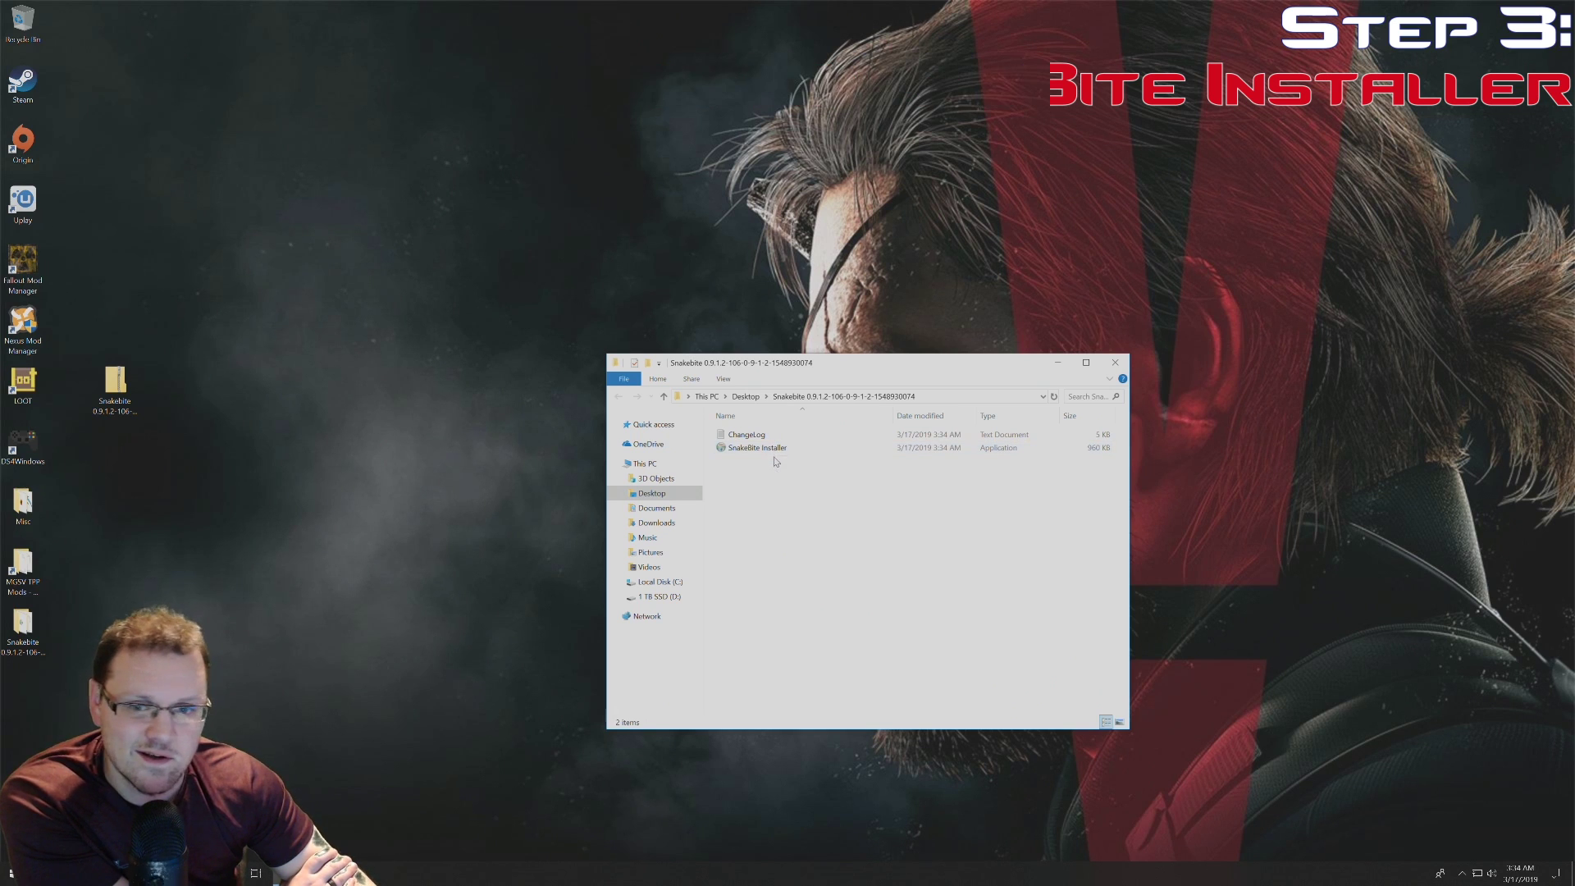
Step: Run SnakeBite Installer, getting past the SmartScreen warning with More info and Run anyway
double_click(776, 450)
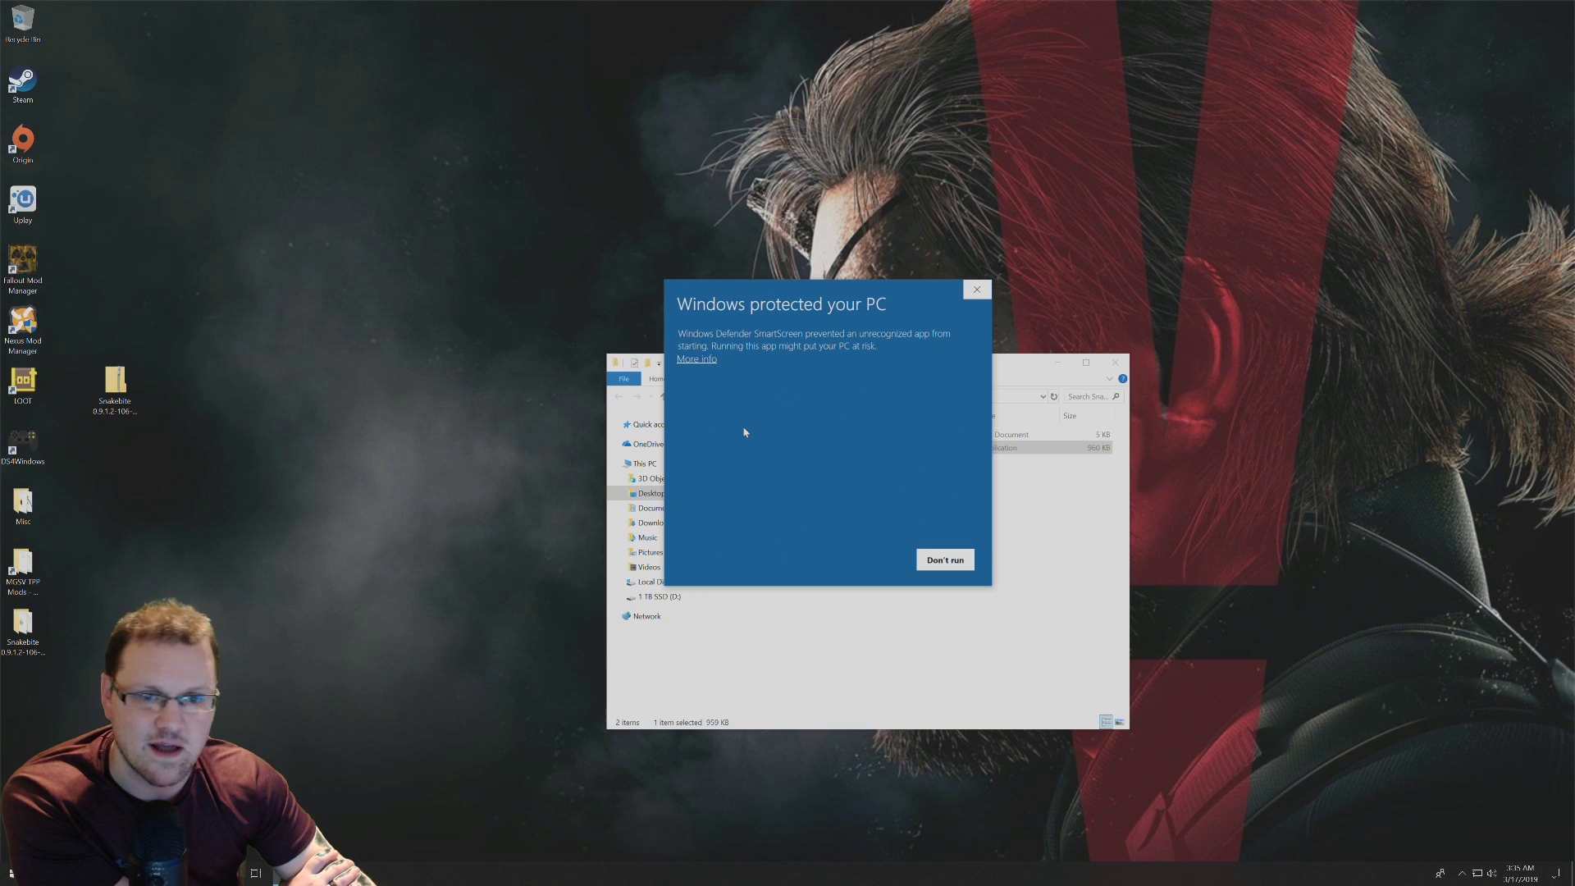
click(696, 359)
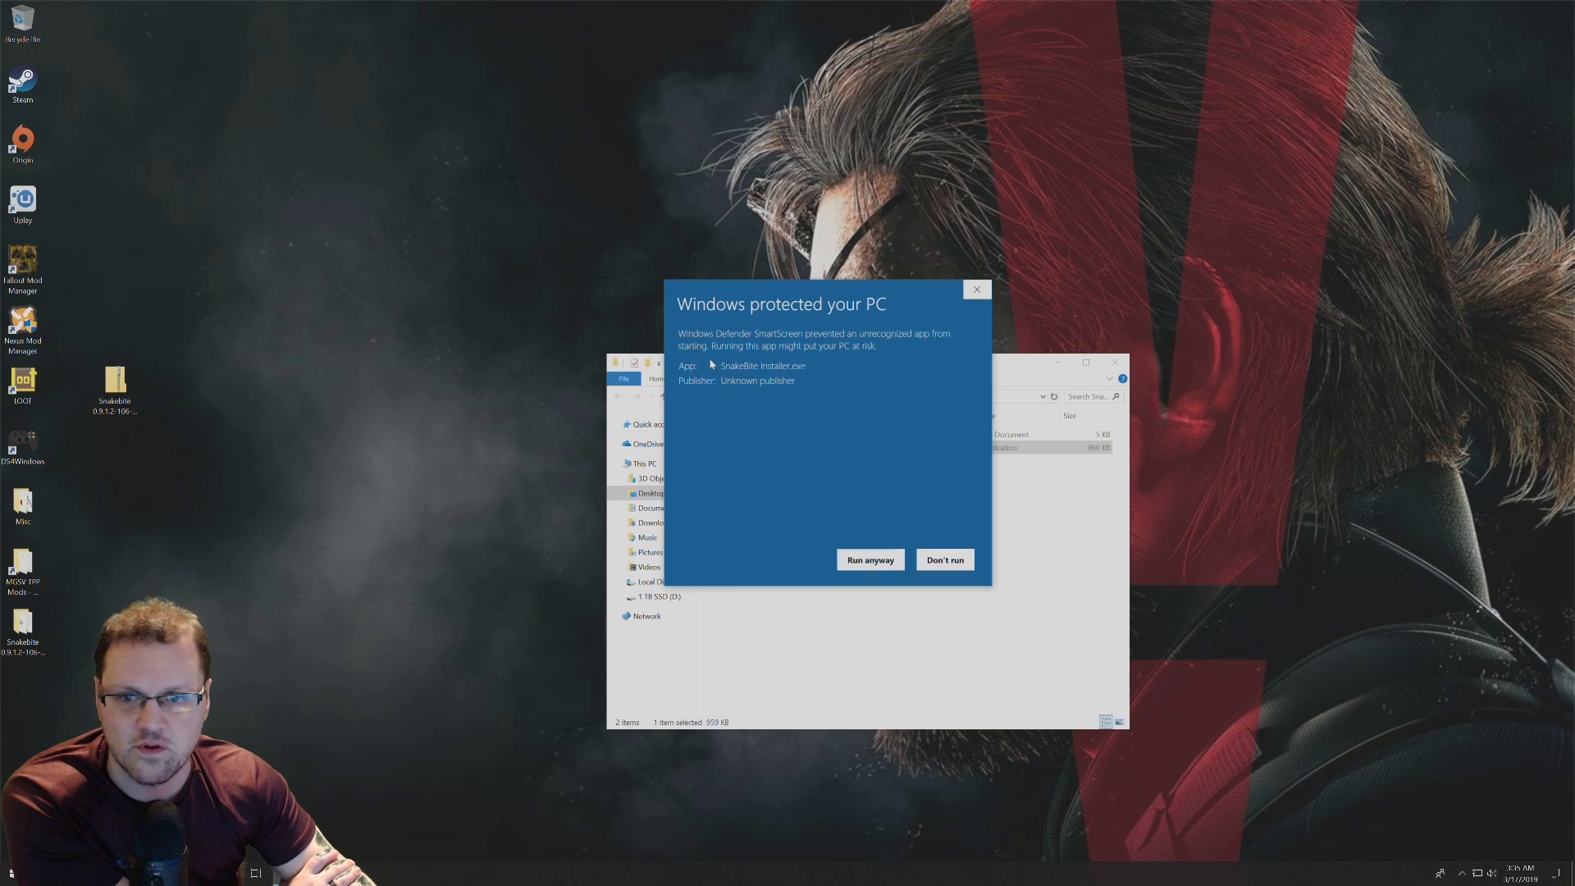
click(871, 562)
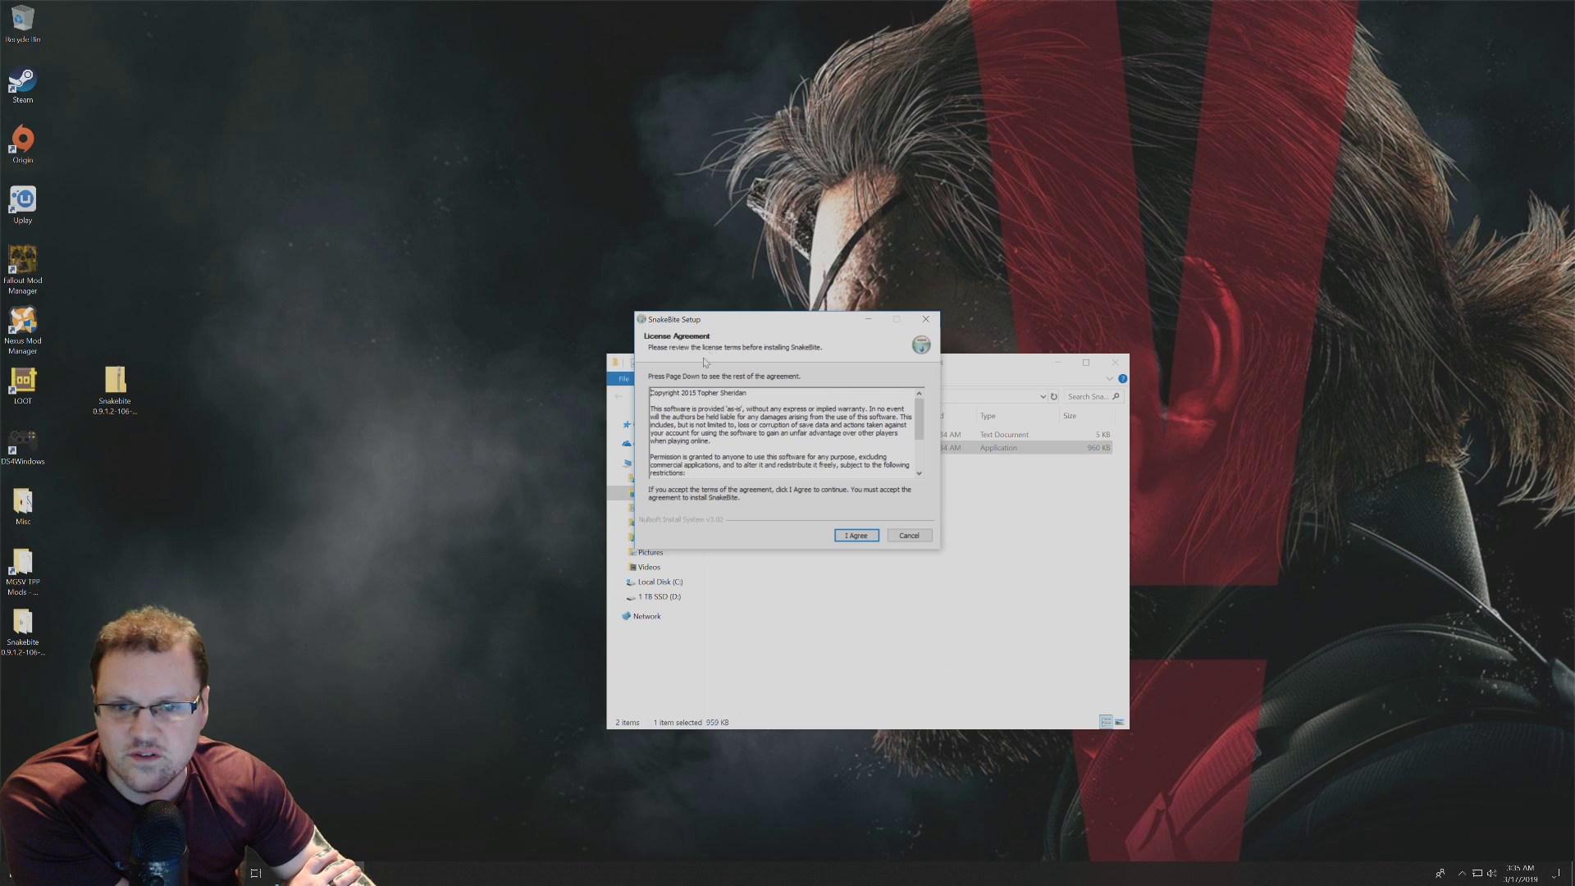
Step: Accept the license and install SnakeBite with the default components, location and Start Menu folder
click(857, 536)
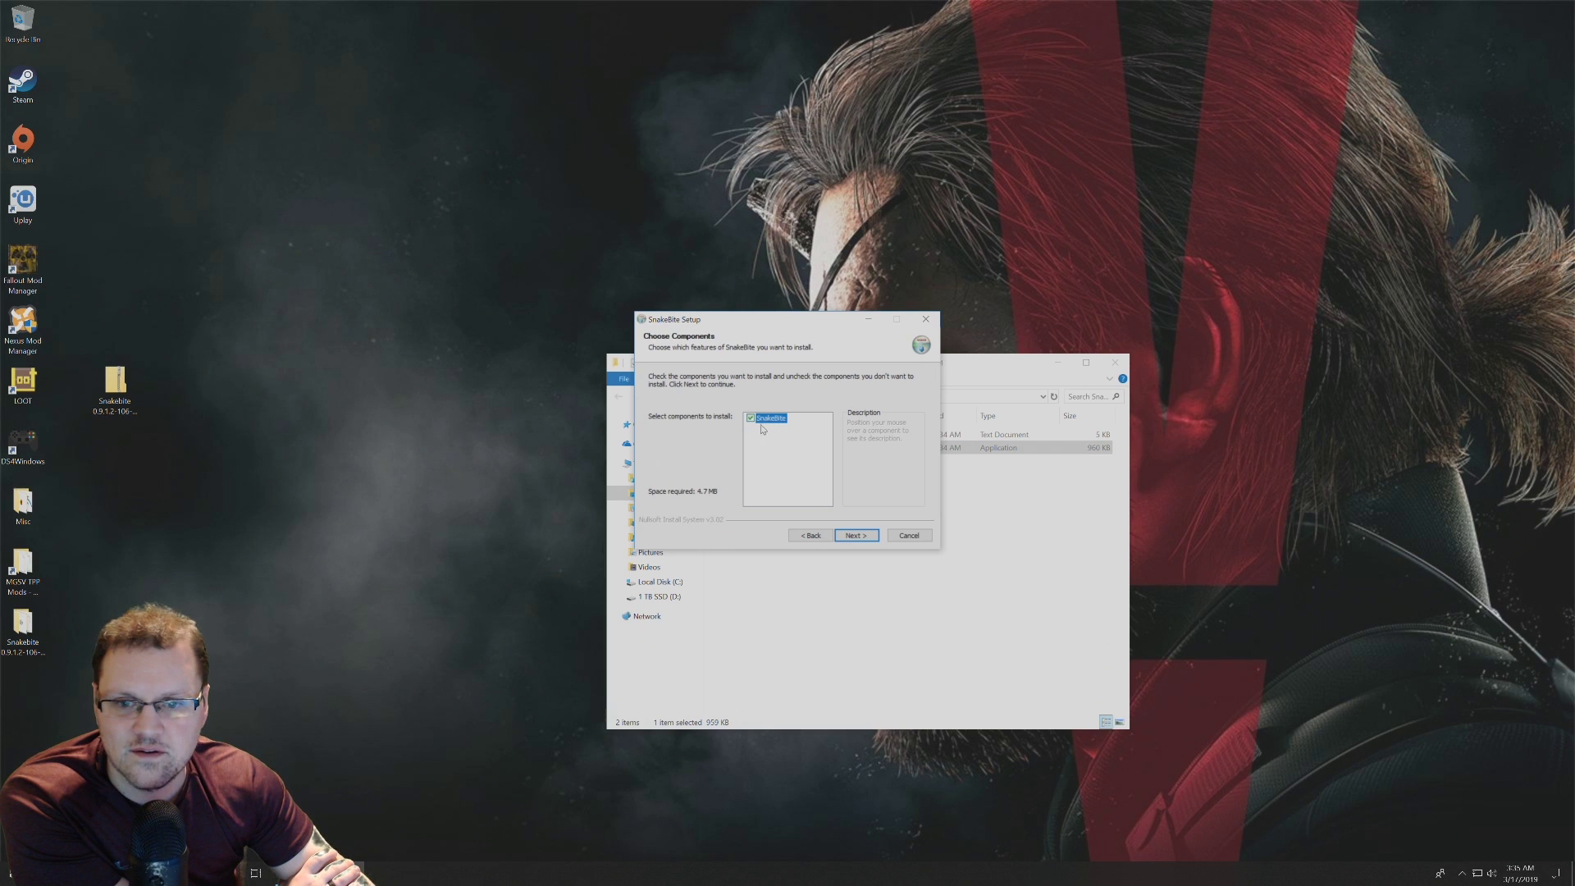
mouse_move(762, 426)
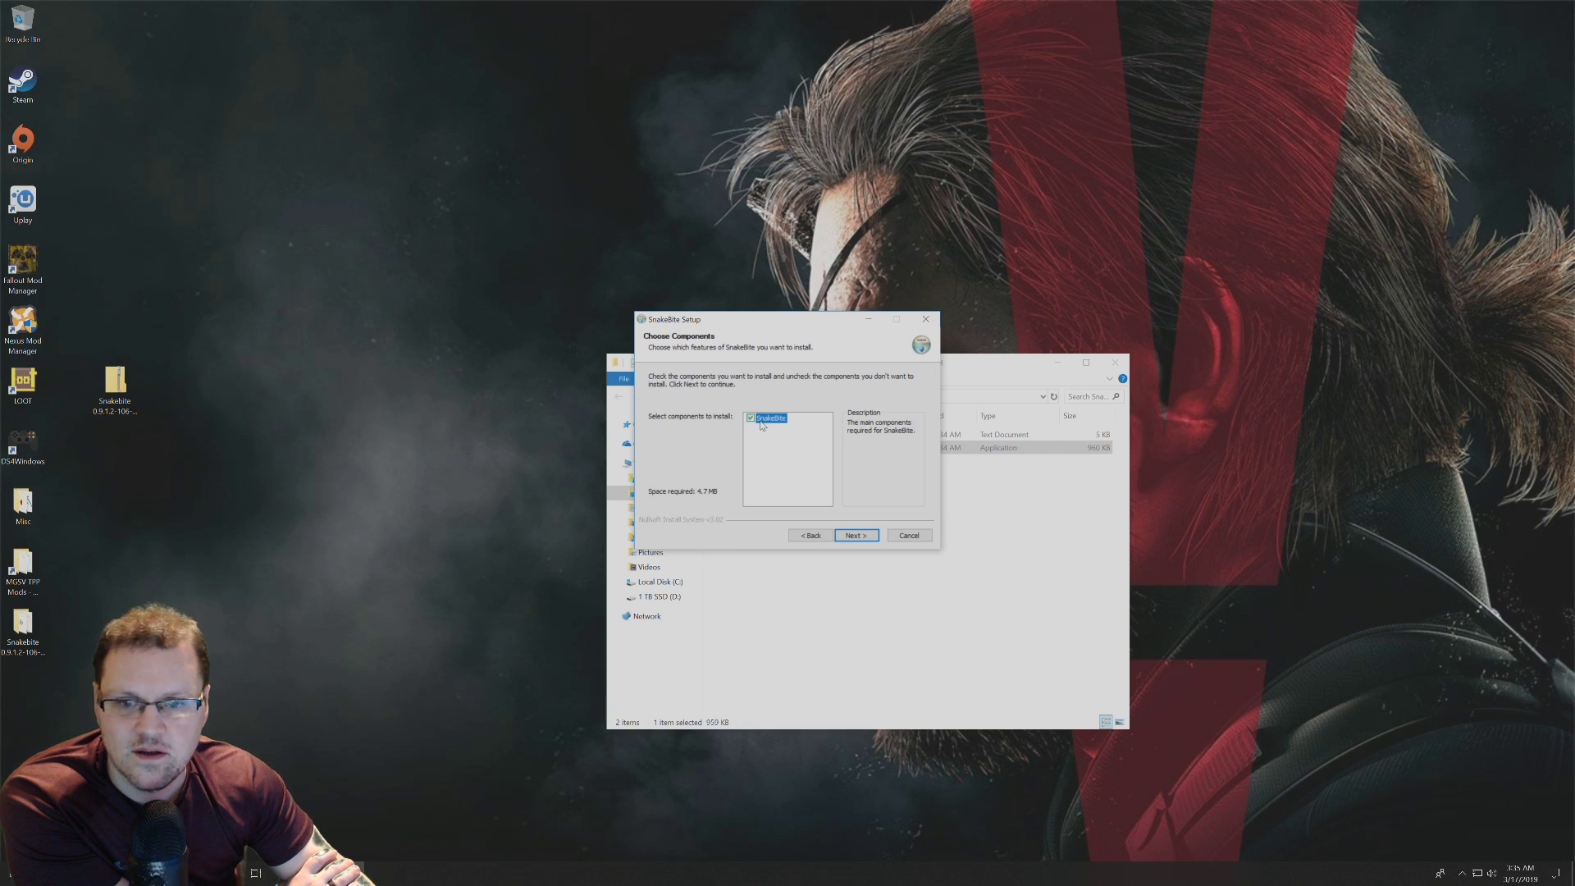
click(856, 536)
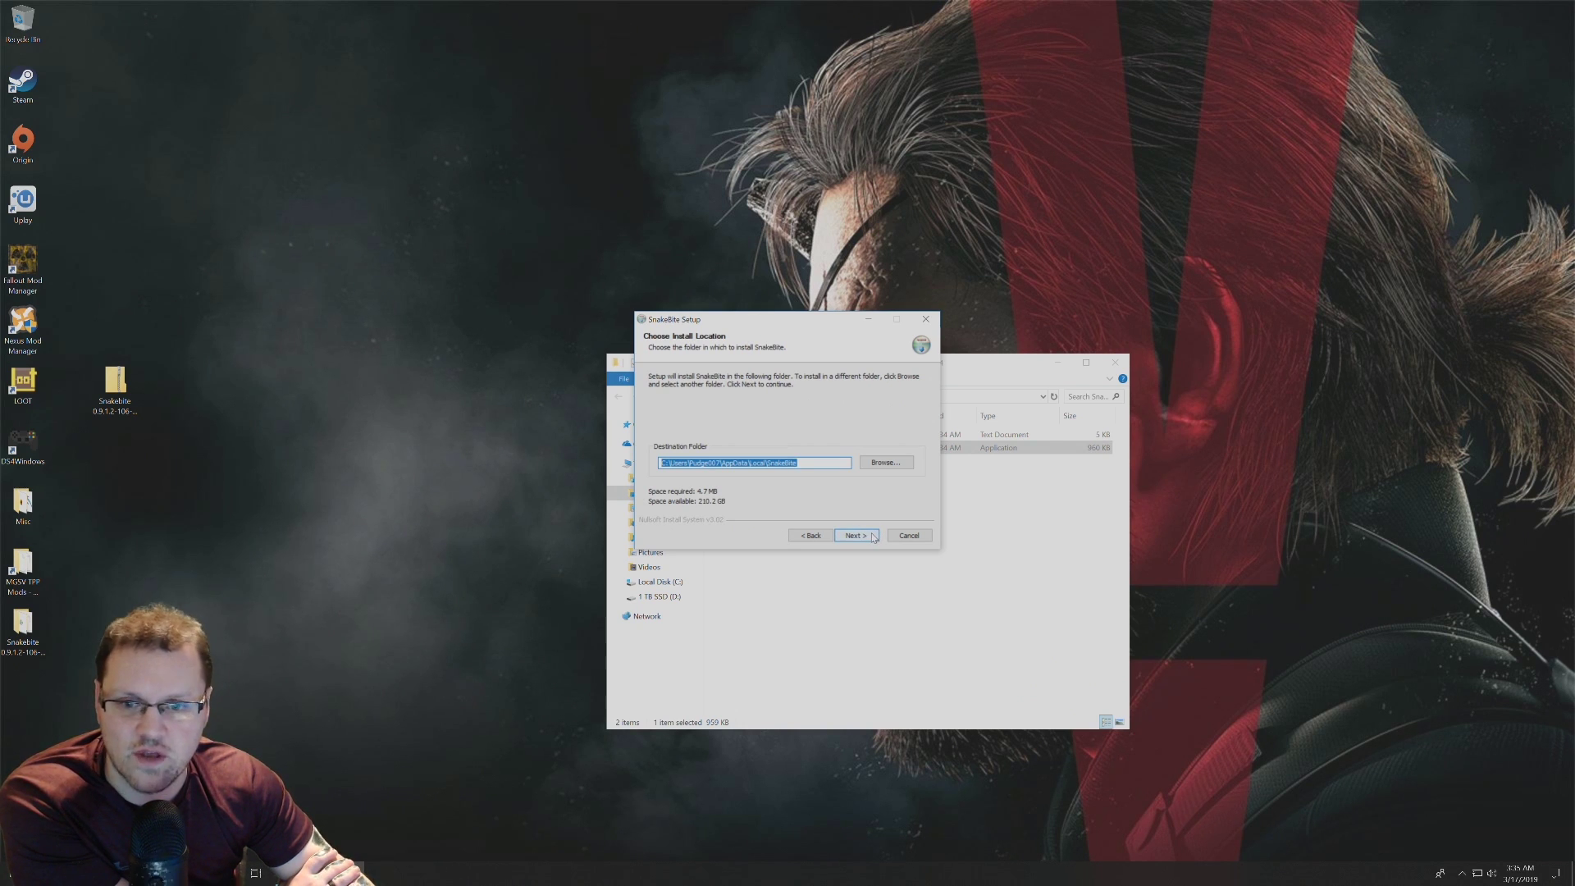
click(875, 536)
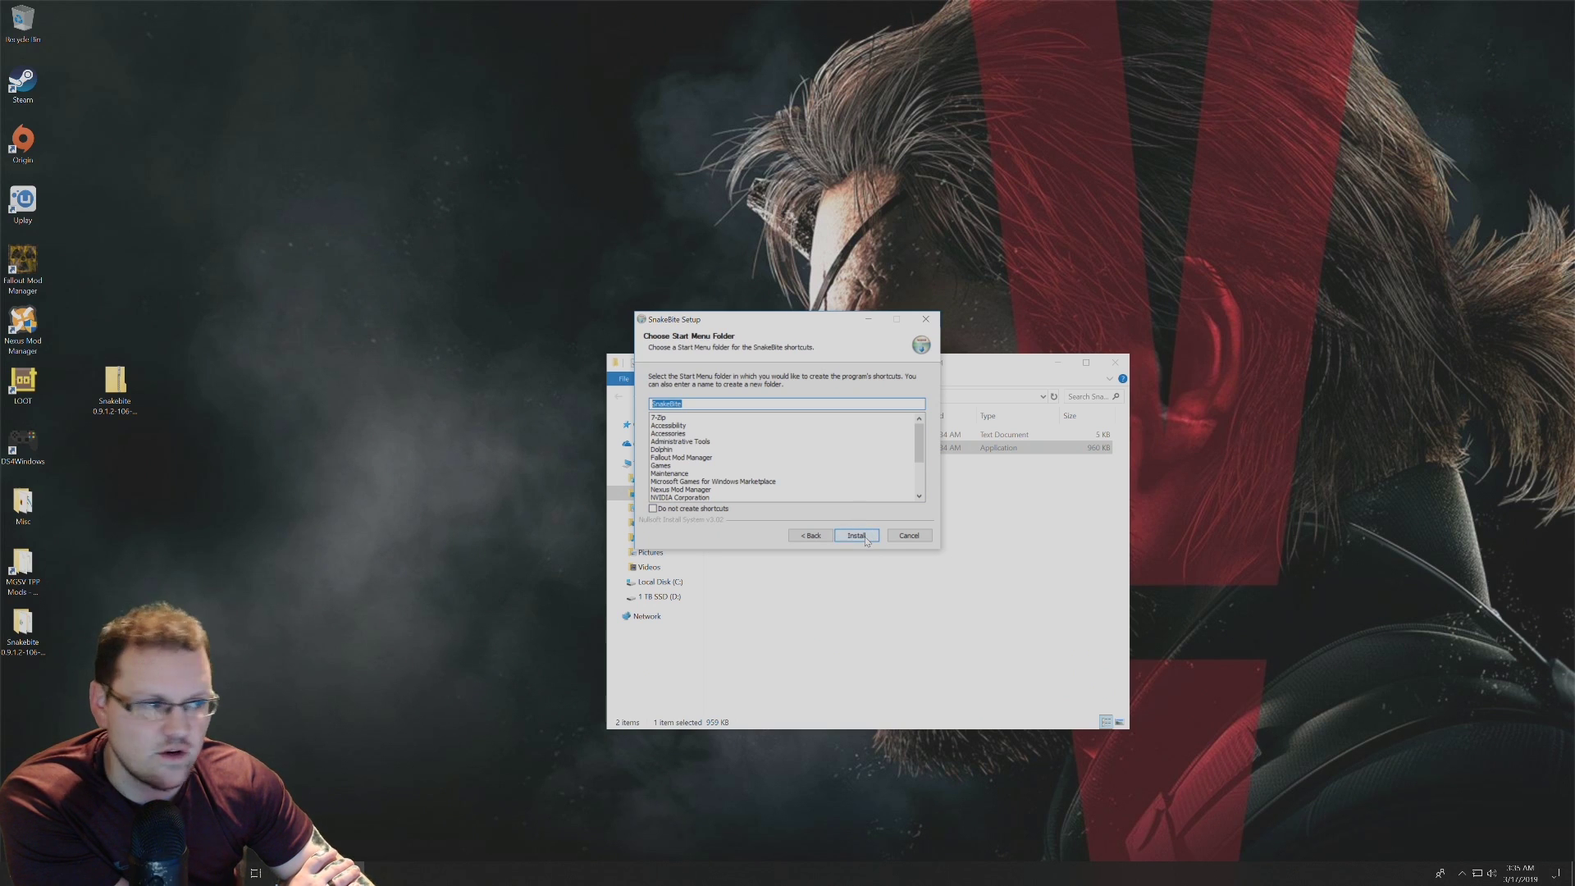
click(866, 538)
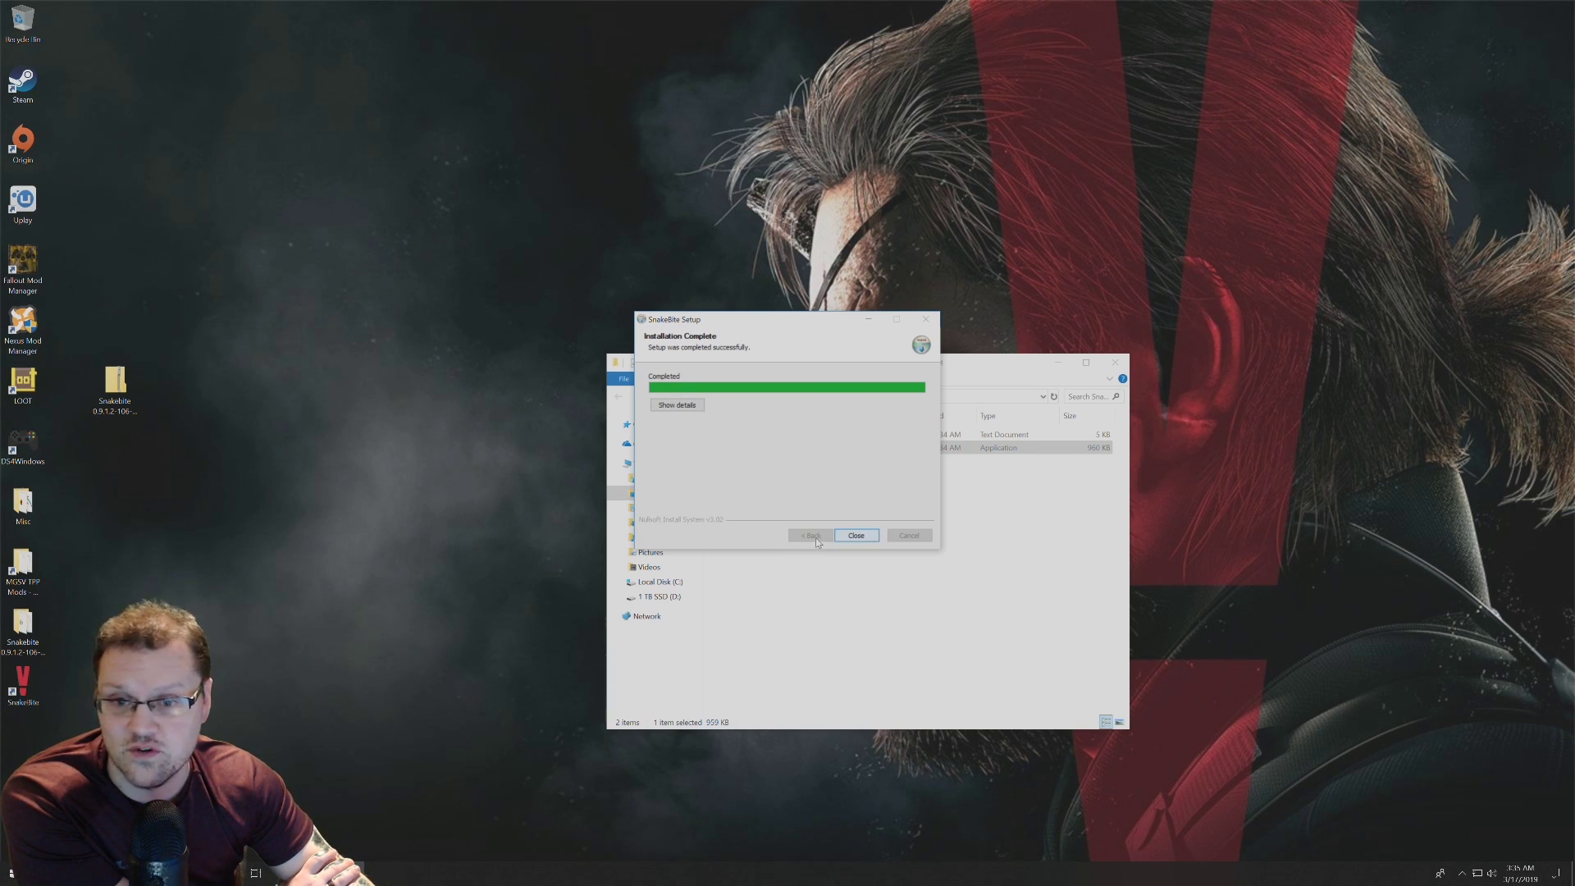
Step: Launch SnakeBite from its desktop shortcut and continue past the Welcome page
double_click(37, 696)
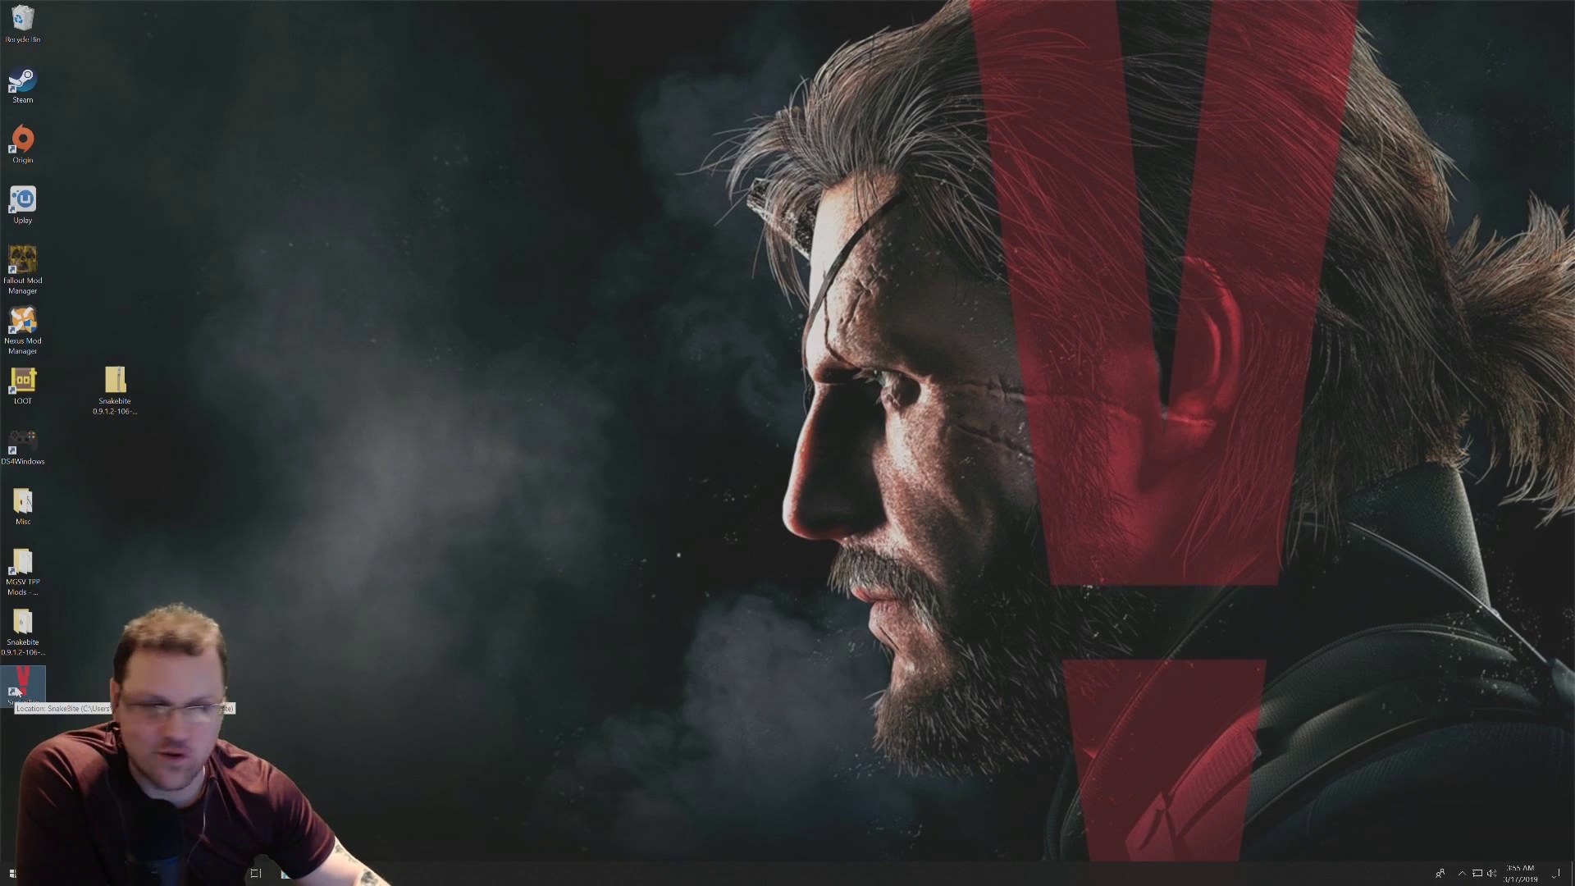
double_click(17, 691)
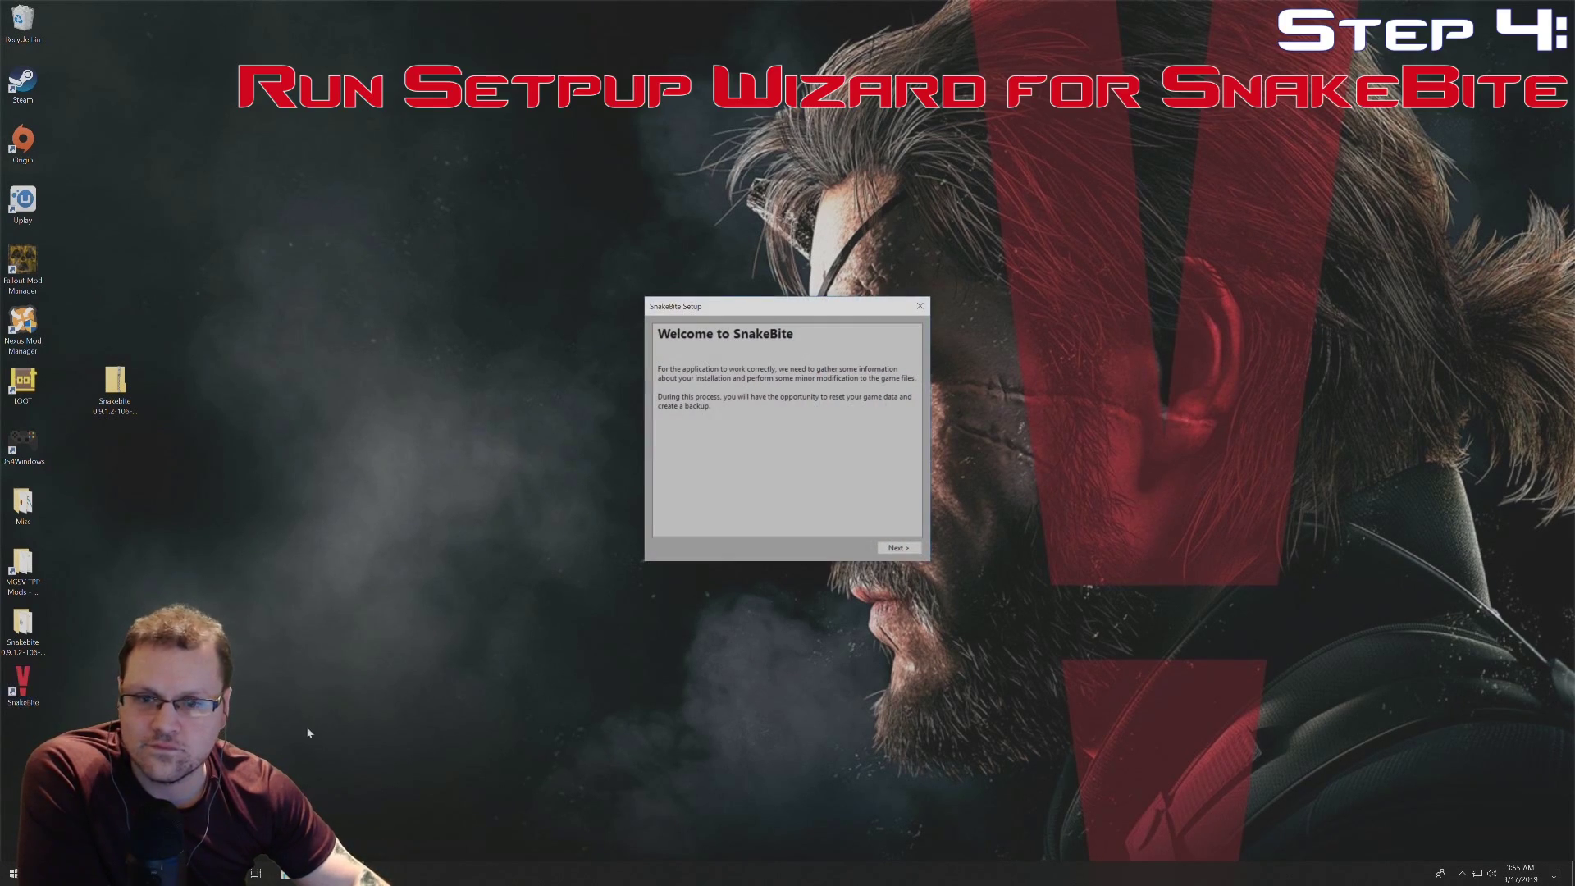
click(898, 548)
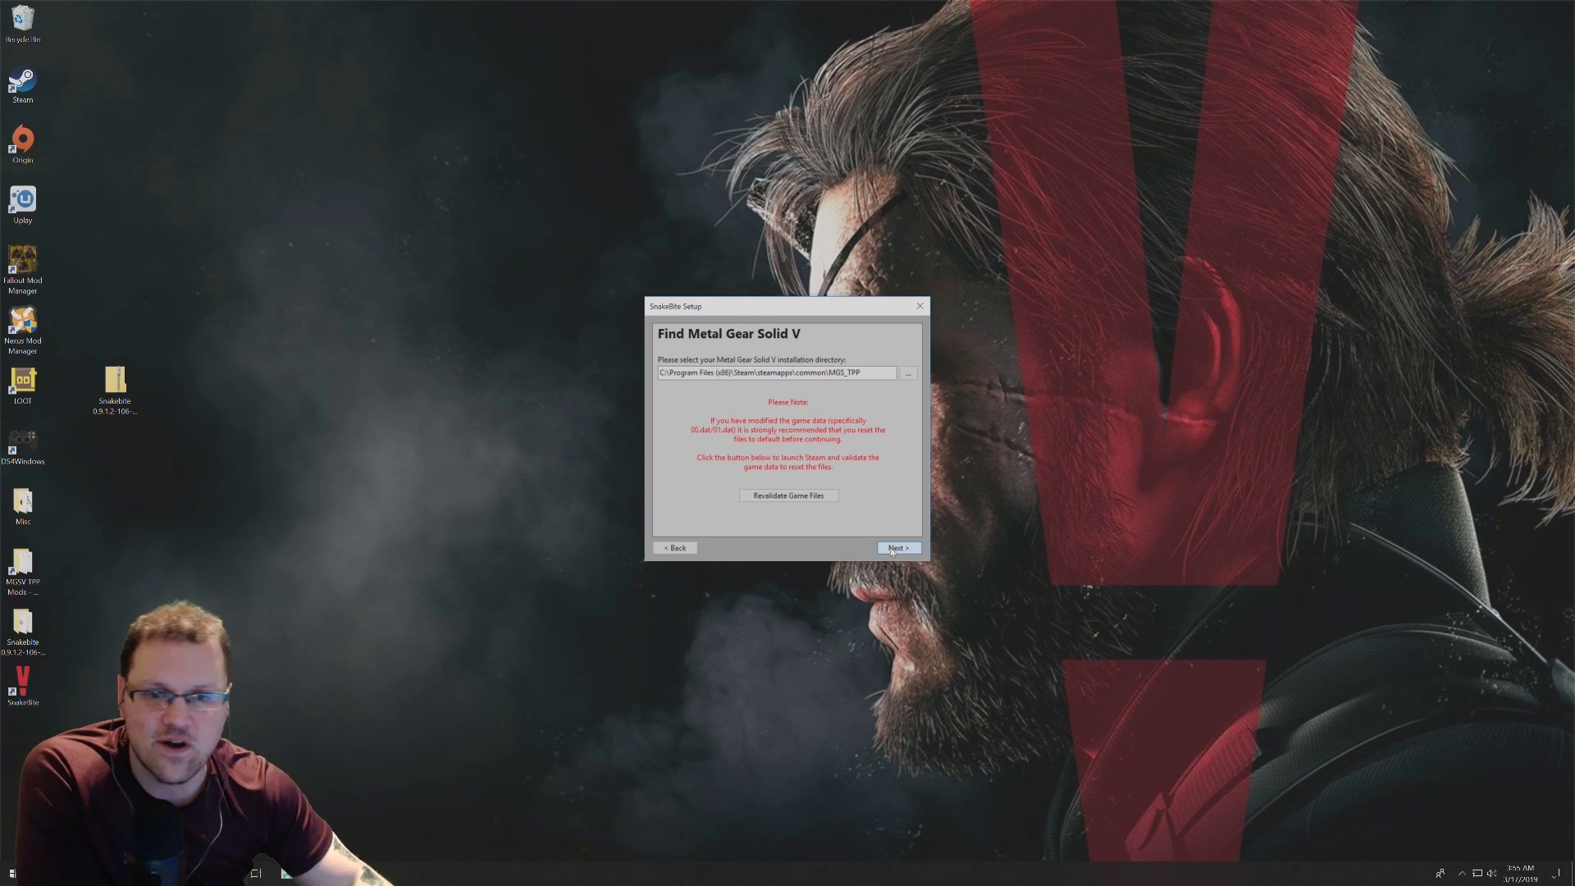
drag(869, 372, 611, 388)
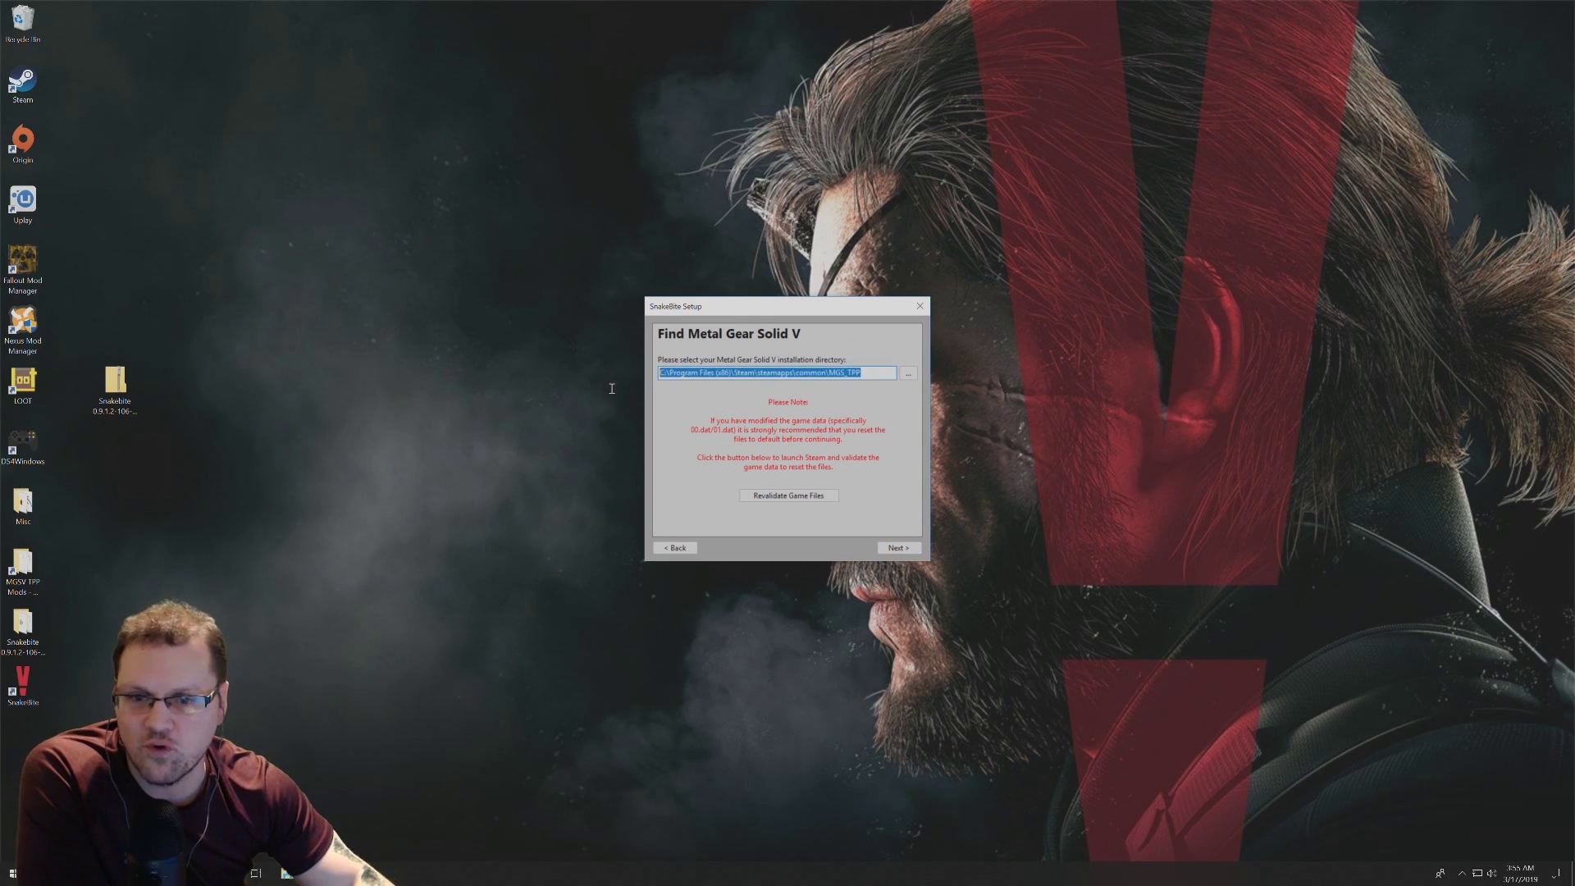
click(907, 374)
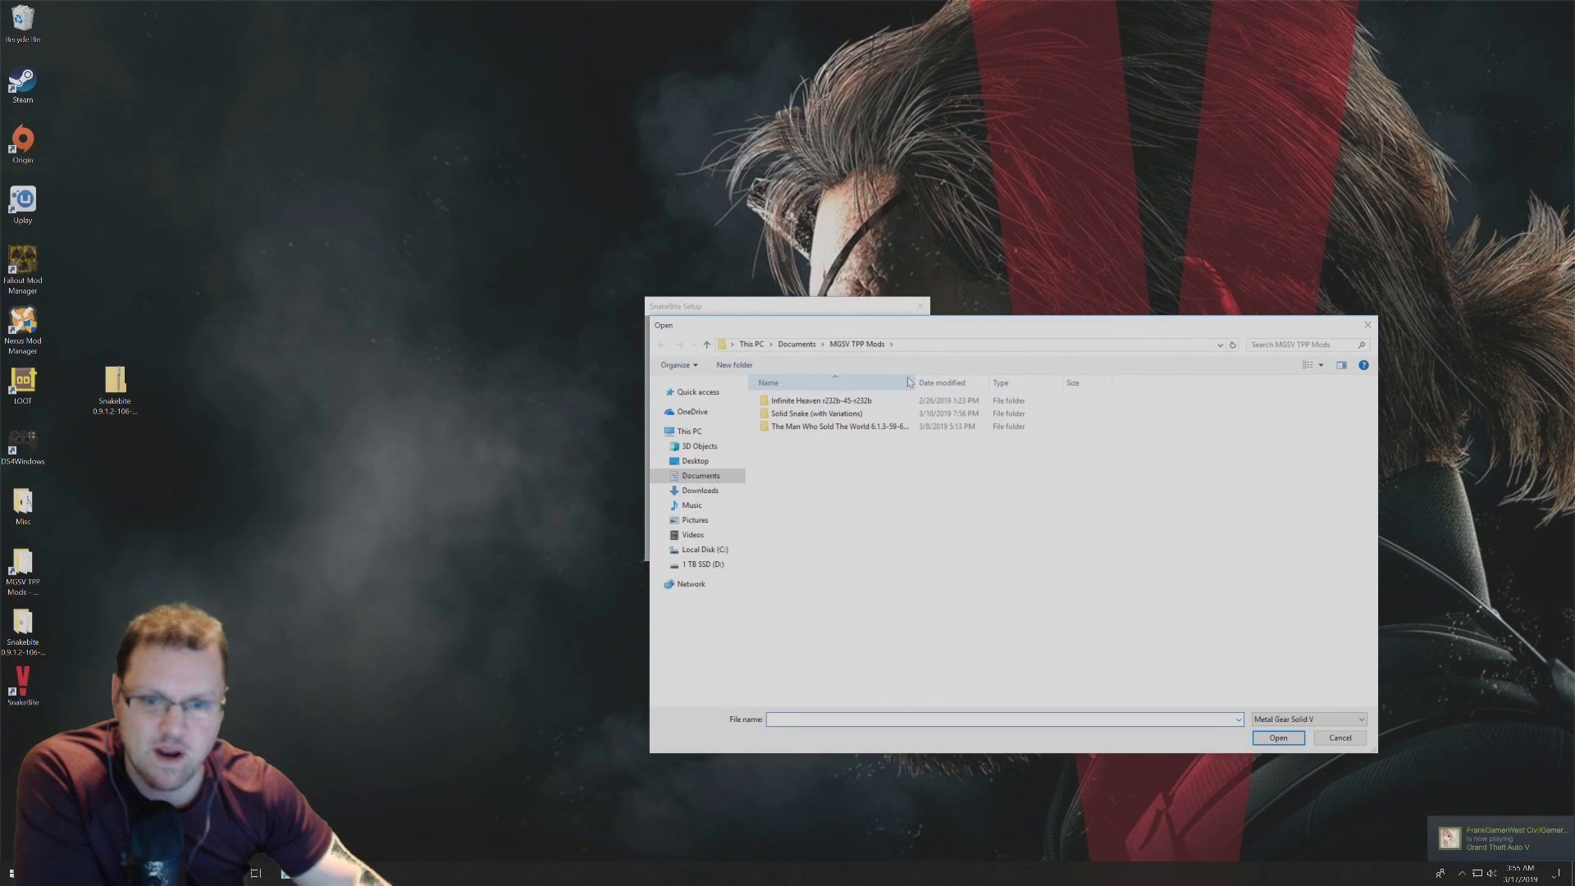
click(1367, 325)
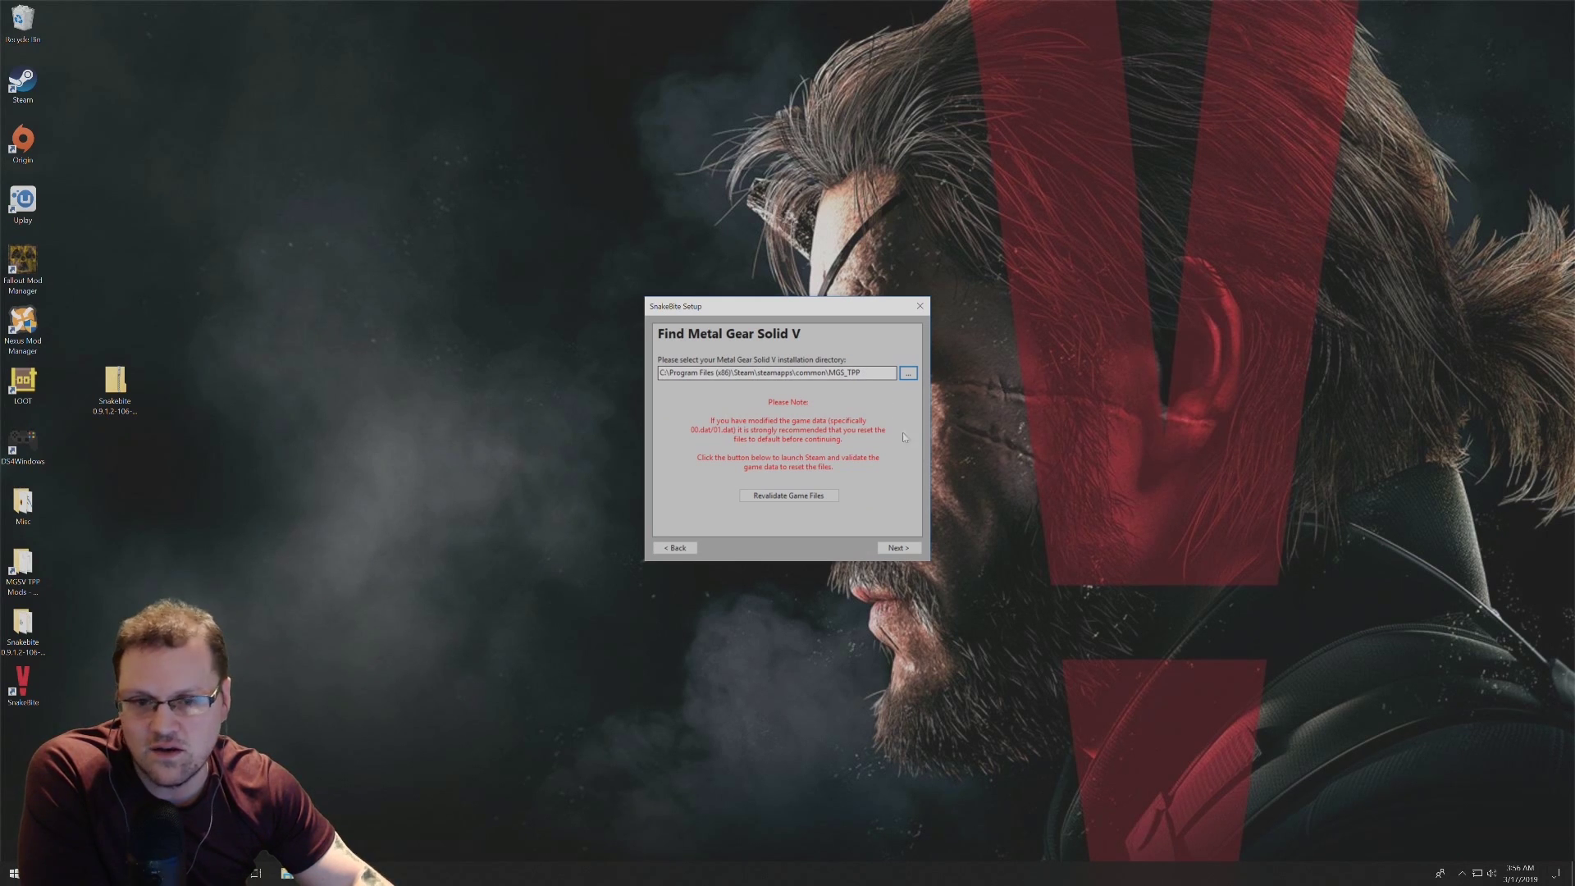
Step: Confirm the MGS_TPP game folder and back up the existing game data
click(898, 547)
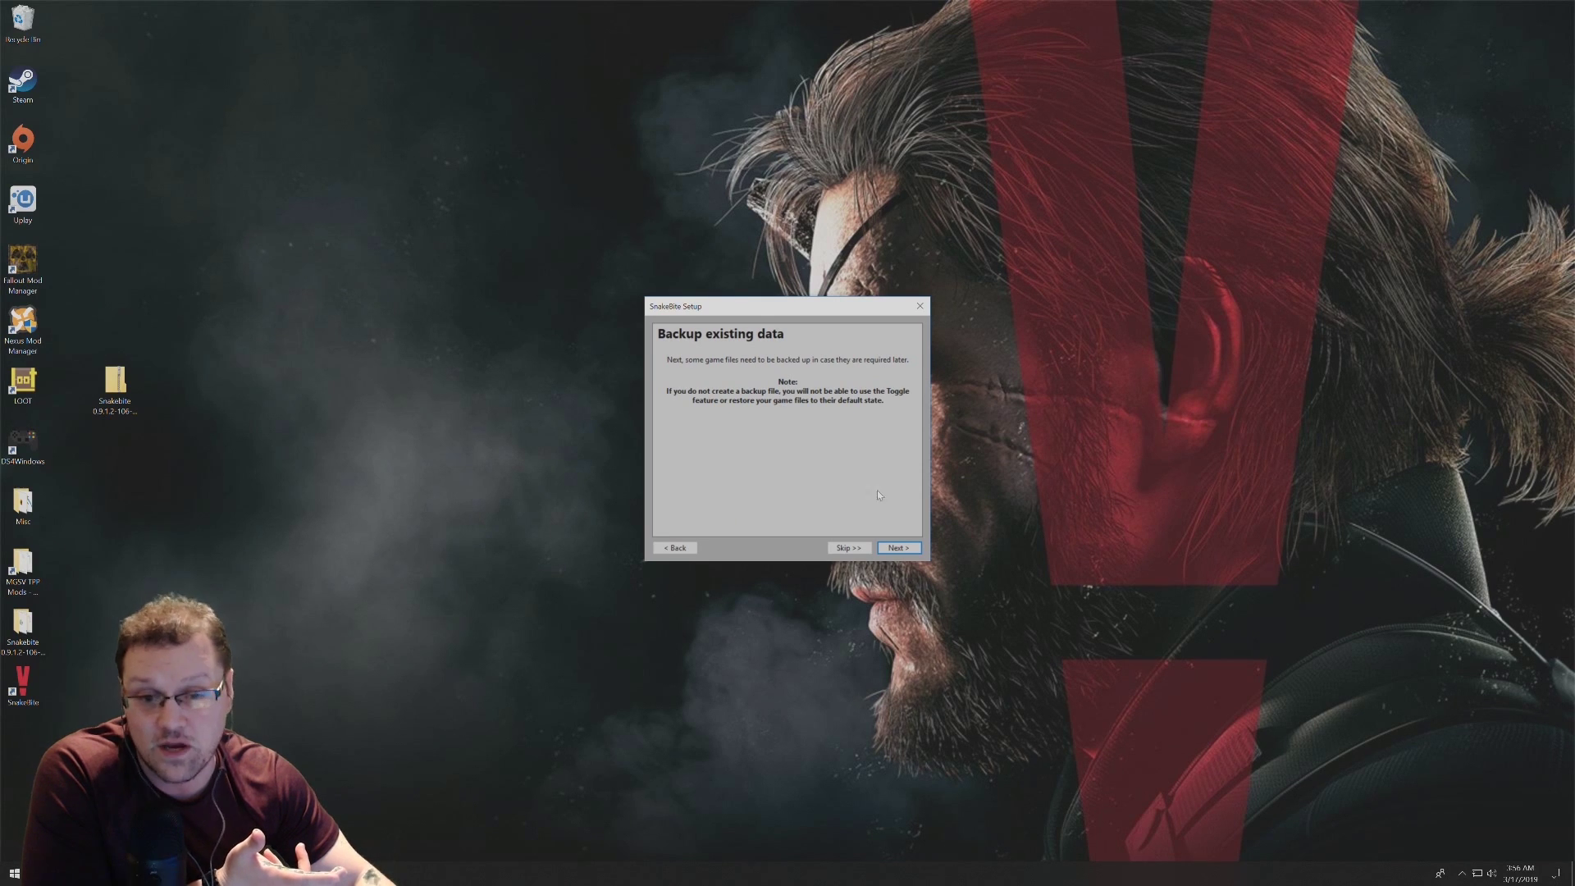
click(897, 548)
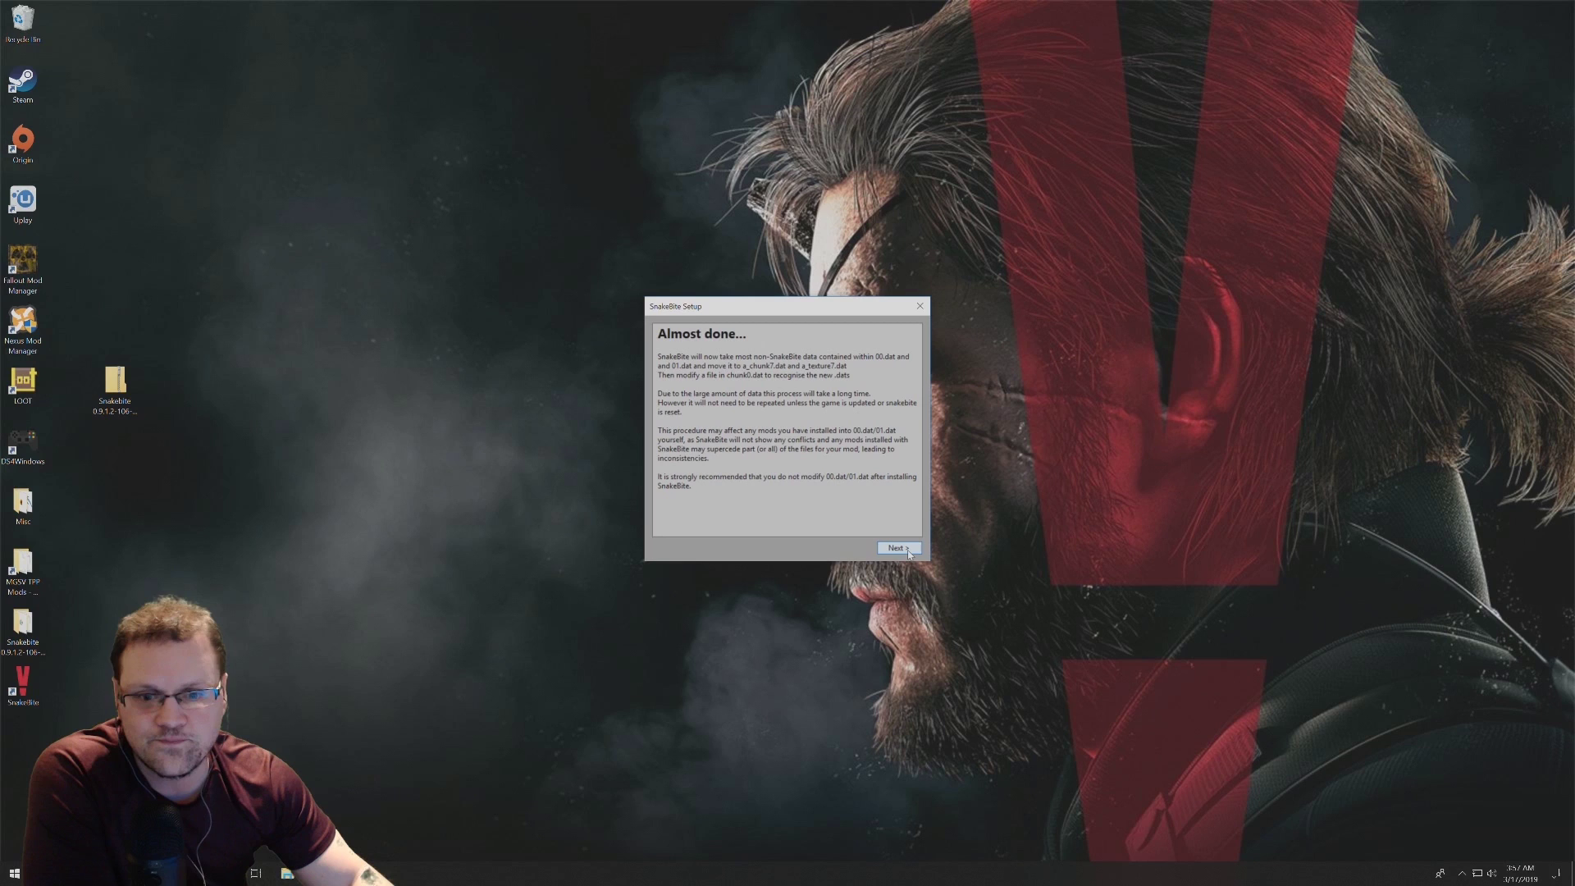
Step: Move the 00.dat and 01.dat data into new archives until Setup complete appears
click(899, 548)
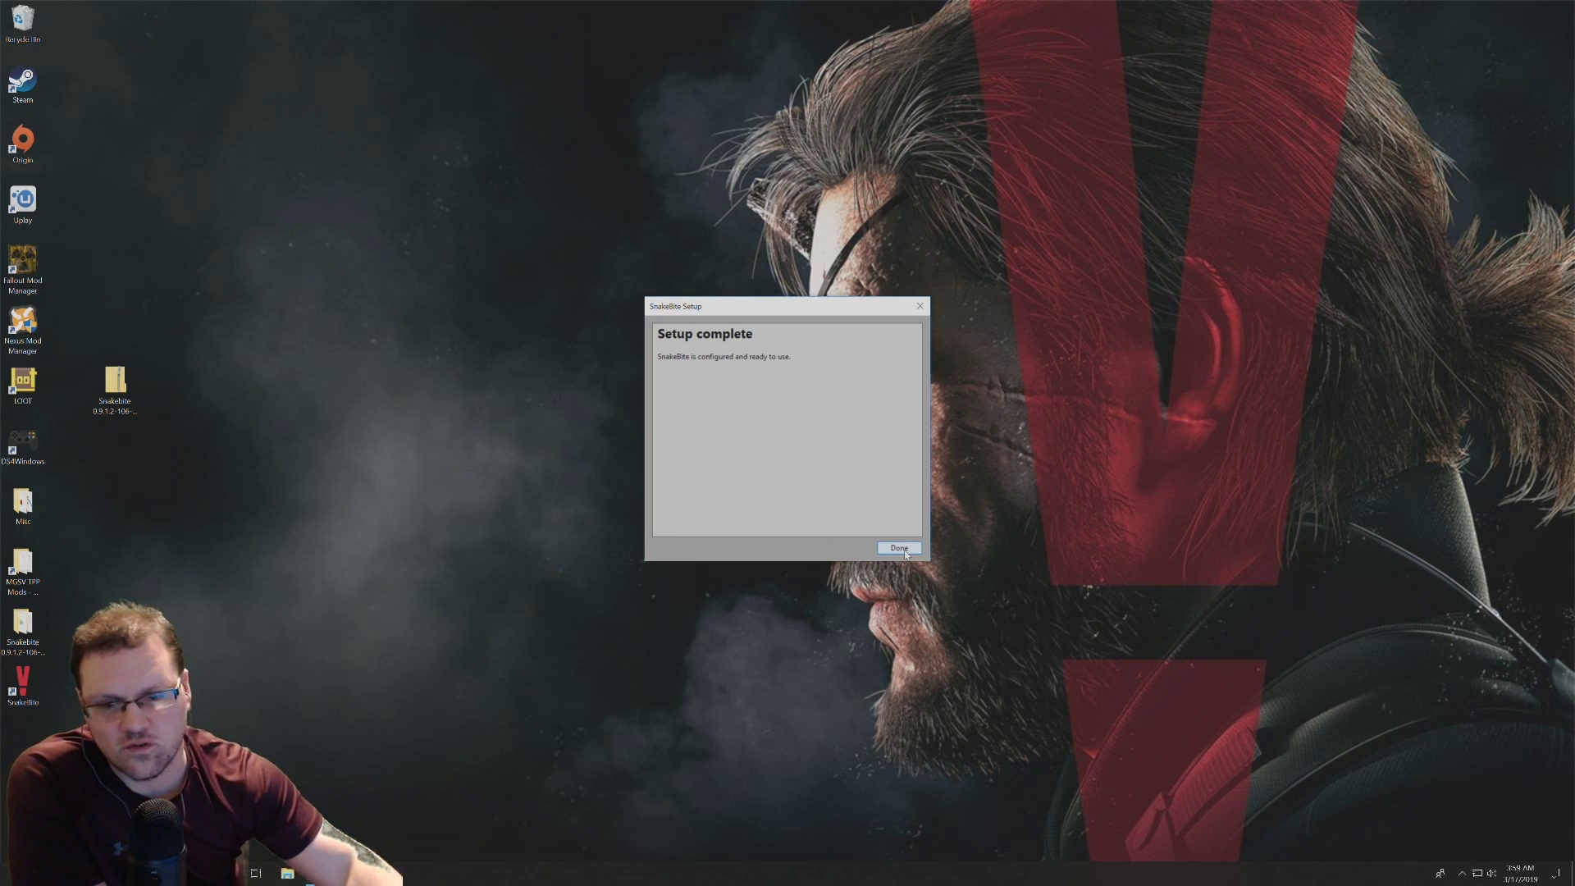
Step: Finish the setup wizard to reach the launcher with Start Game, Mods, Settings and Exit
click(899, 548)
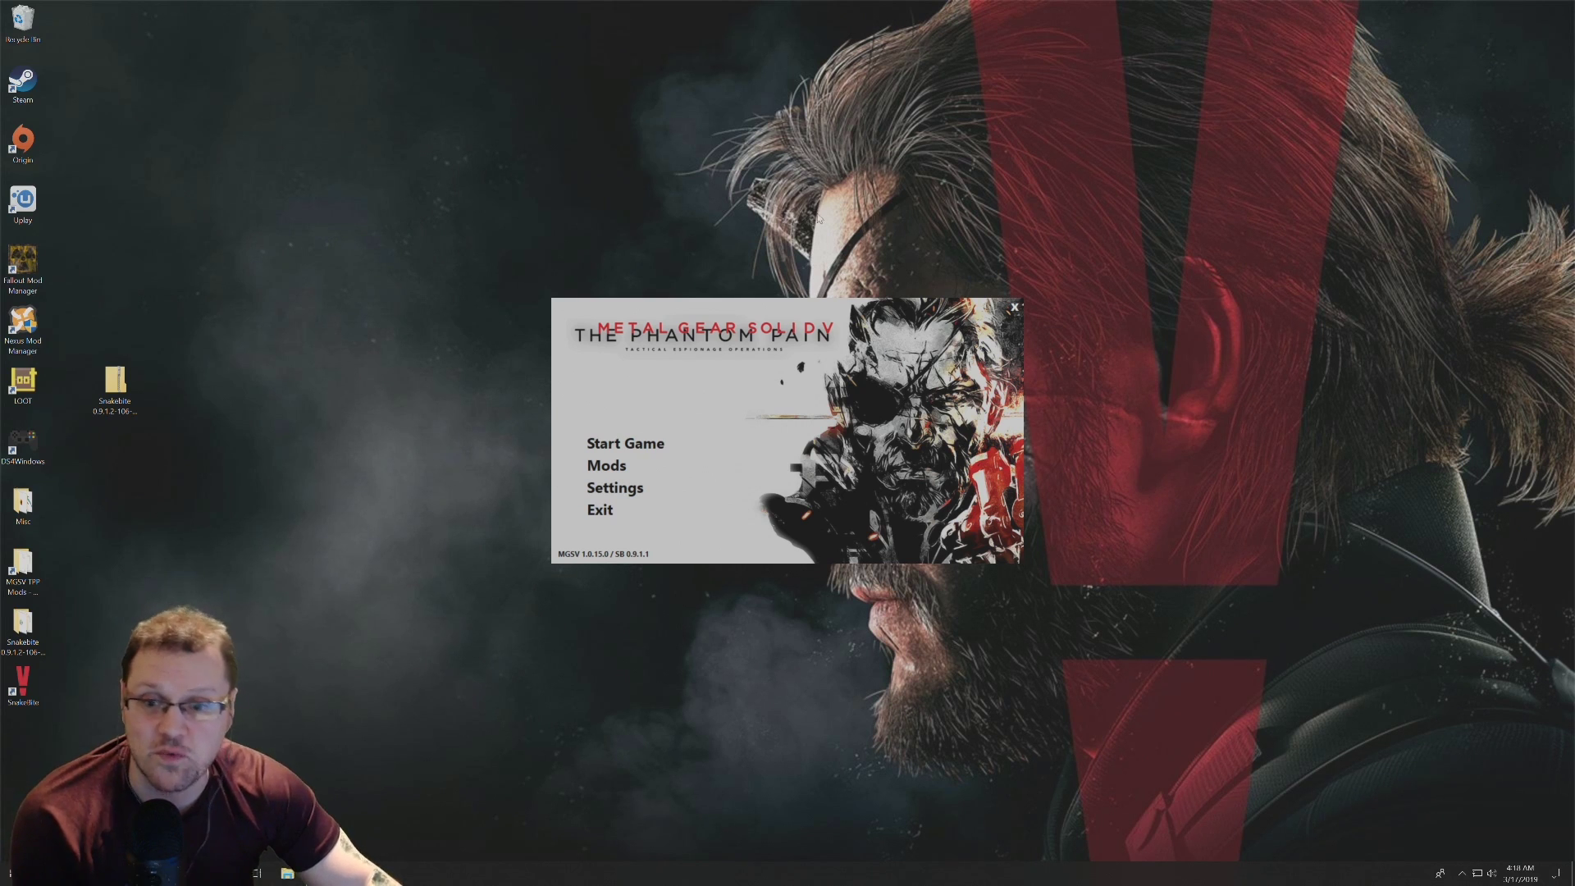
click(649, 490)
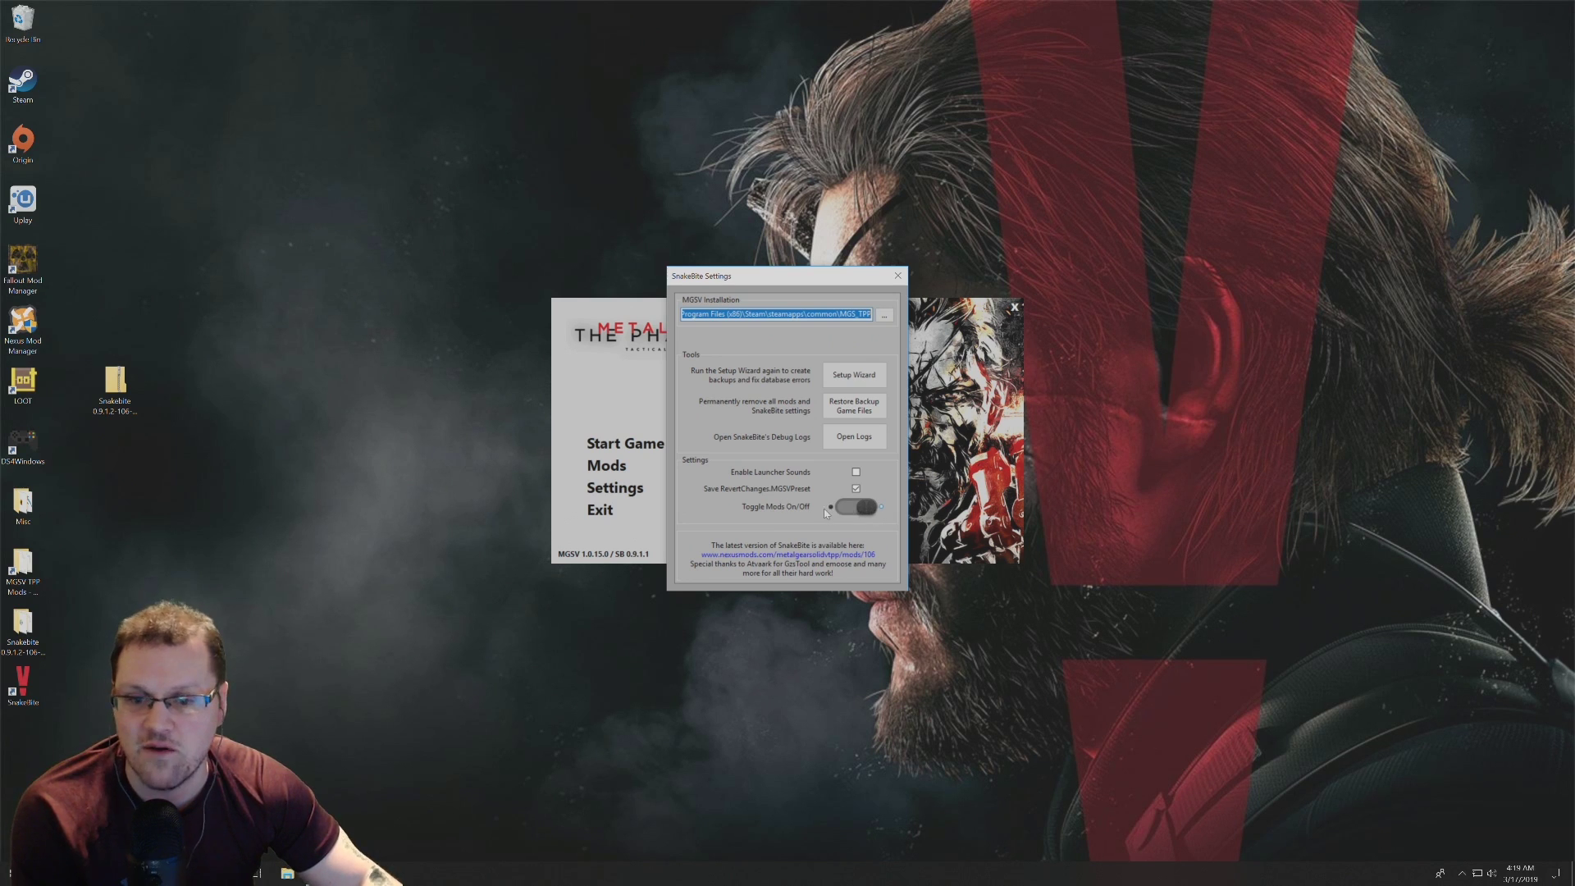
click(869, 513)
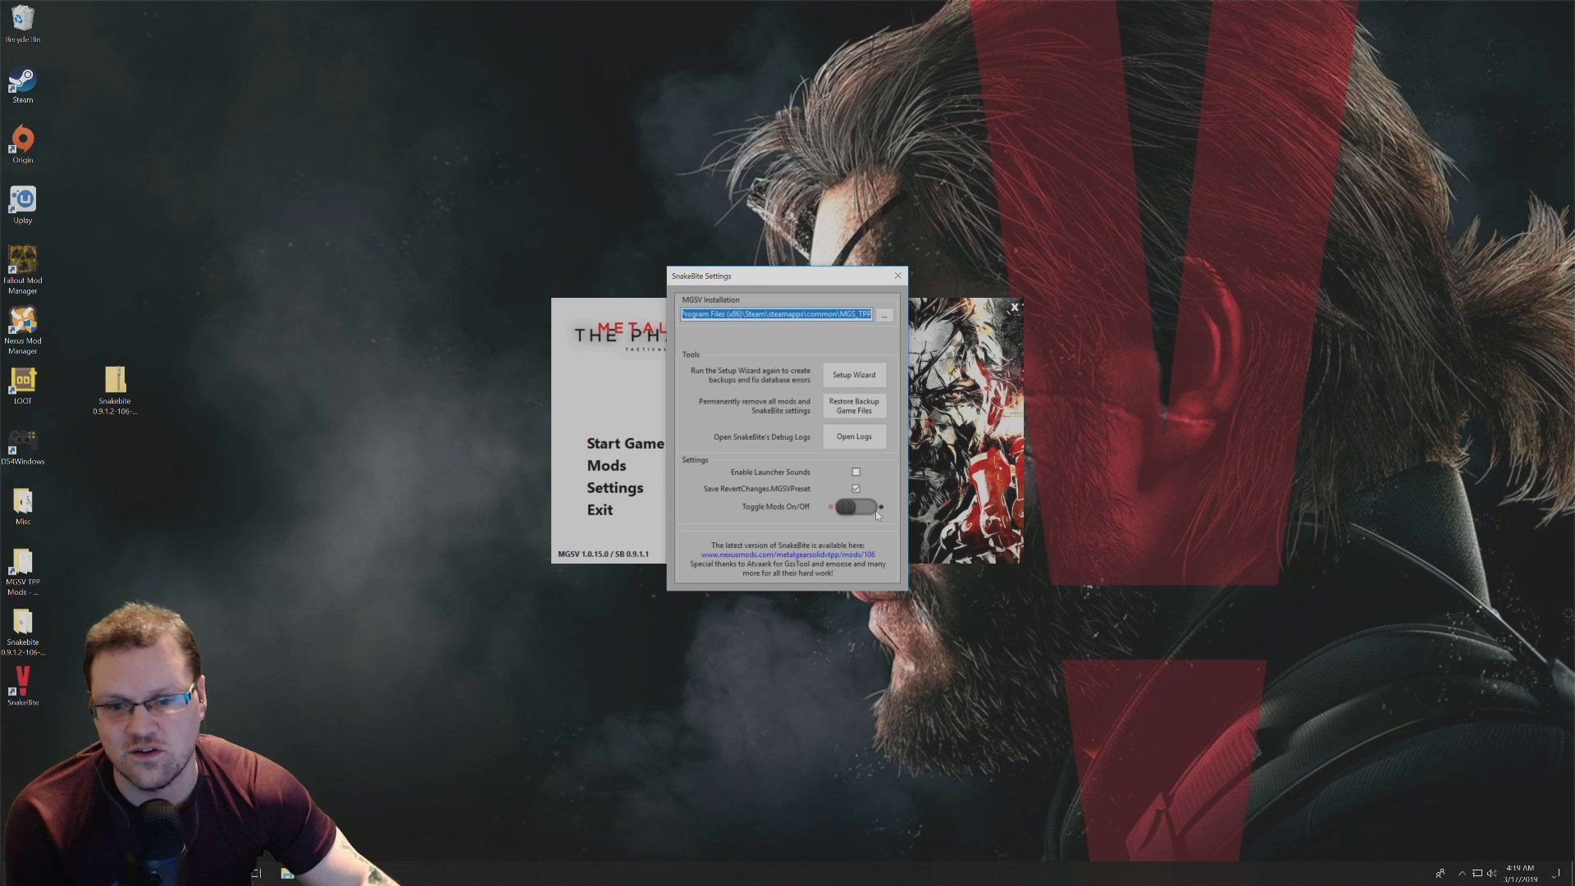
click(853, 510)
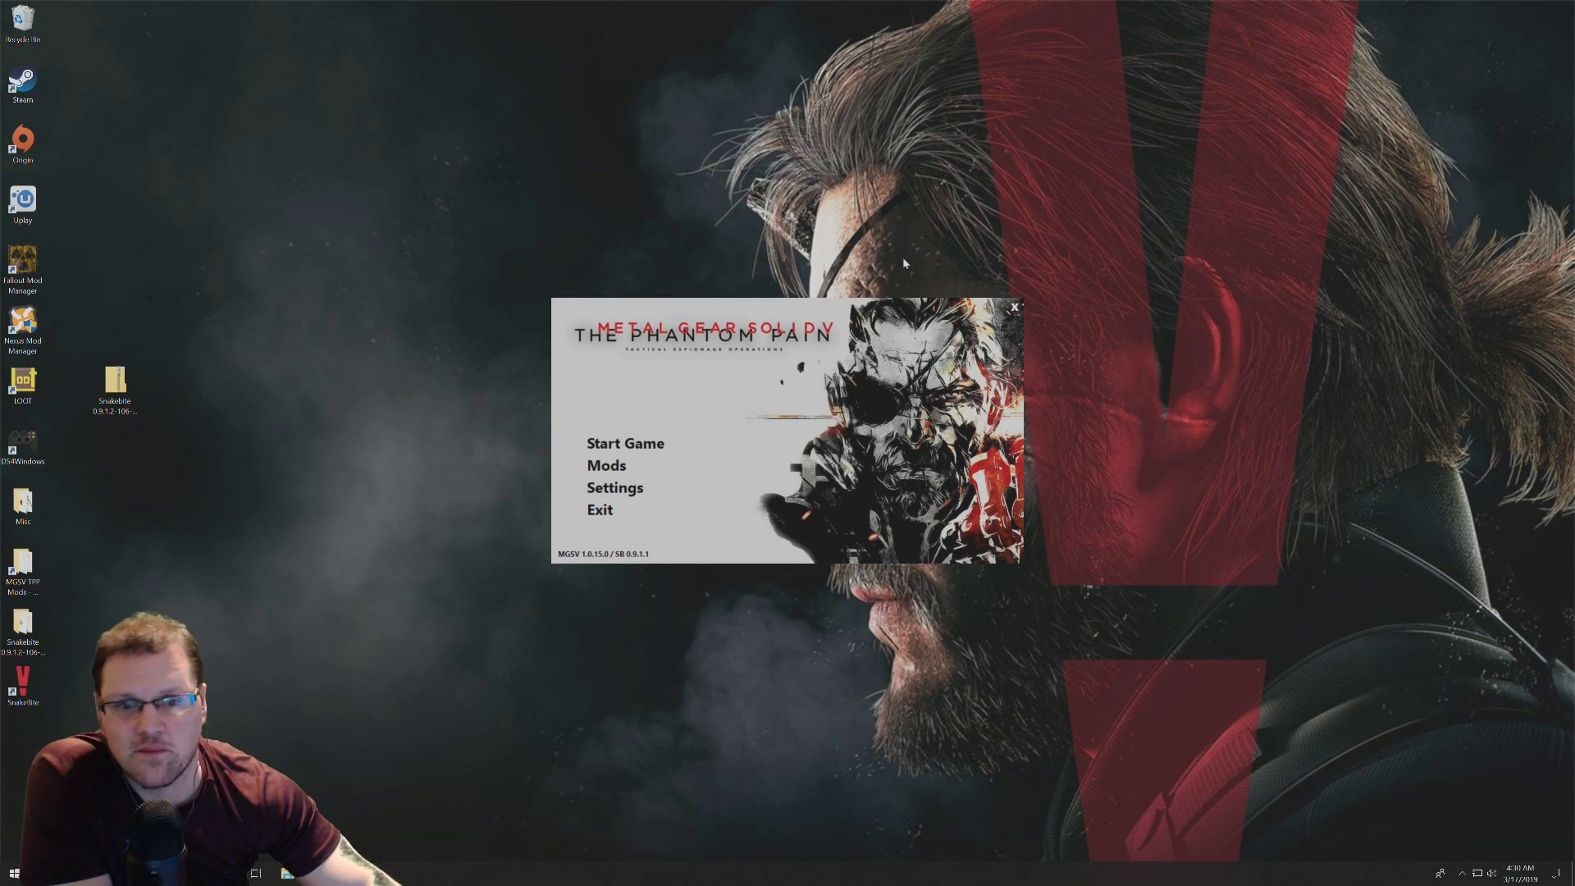
Step: Open Mods from the launcher, showing an empty installed-mods list
click(619, 466)
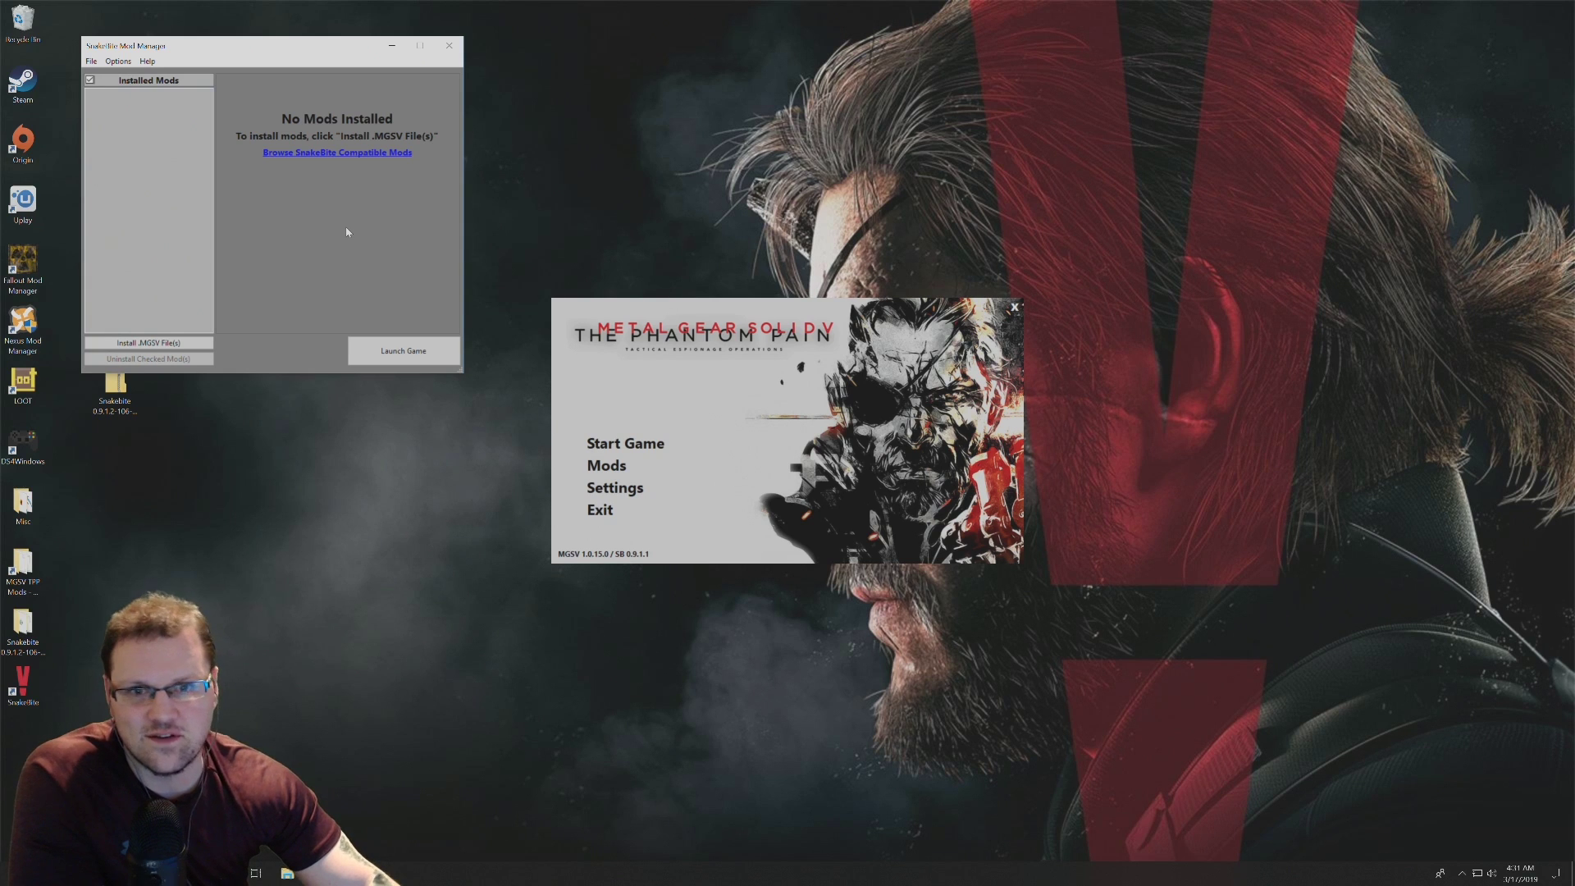
Step: Open the Start menu to launch the web browser
click(10, 868)
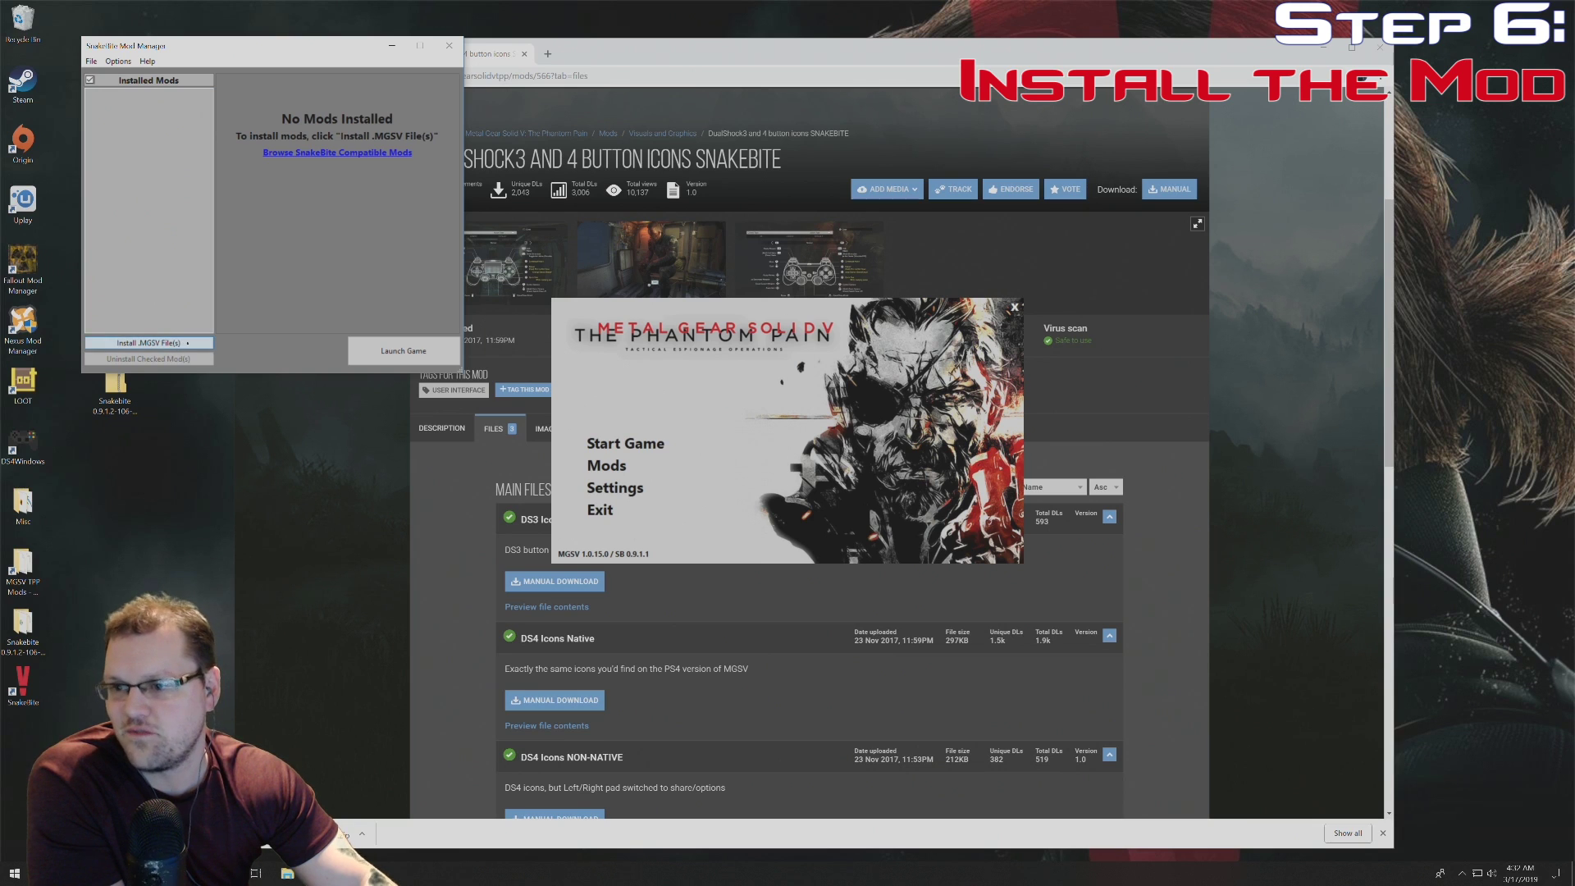
Step: Load DS4_native.mgsv into the installer, dismiss the game version warning, and continue the installation
click(187, 342)
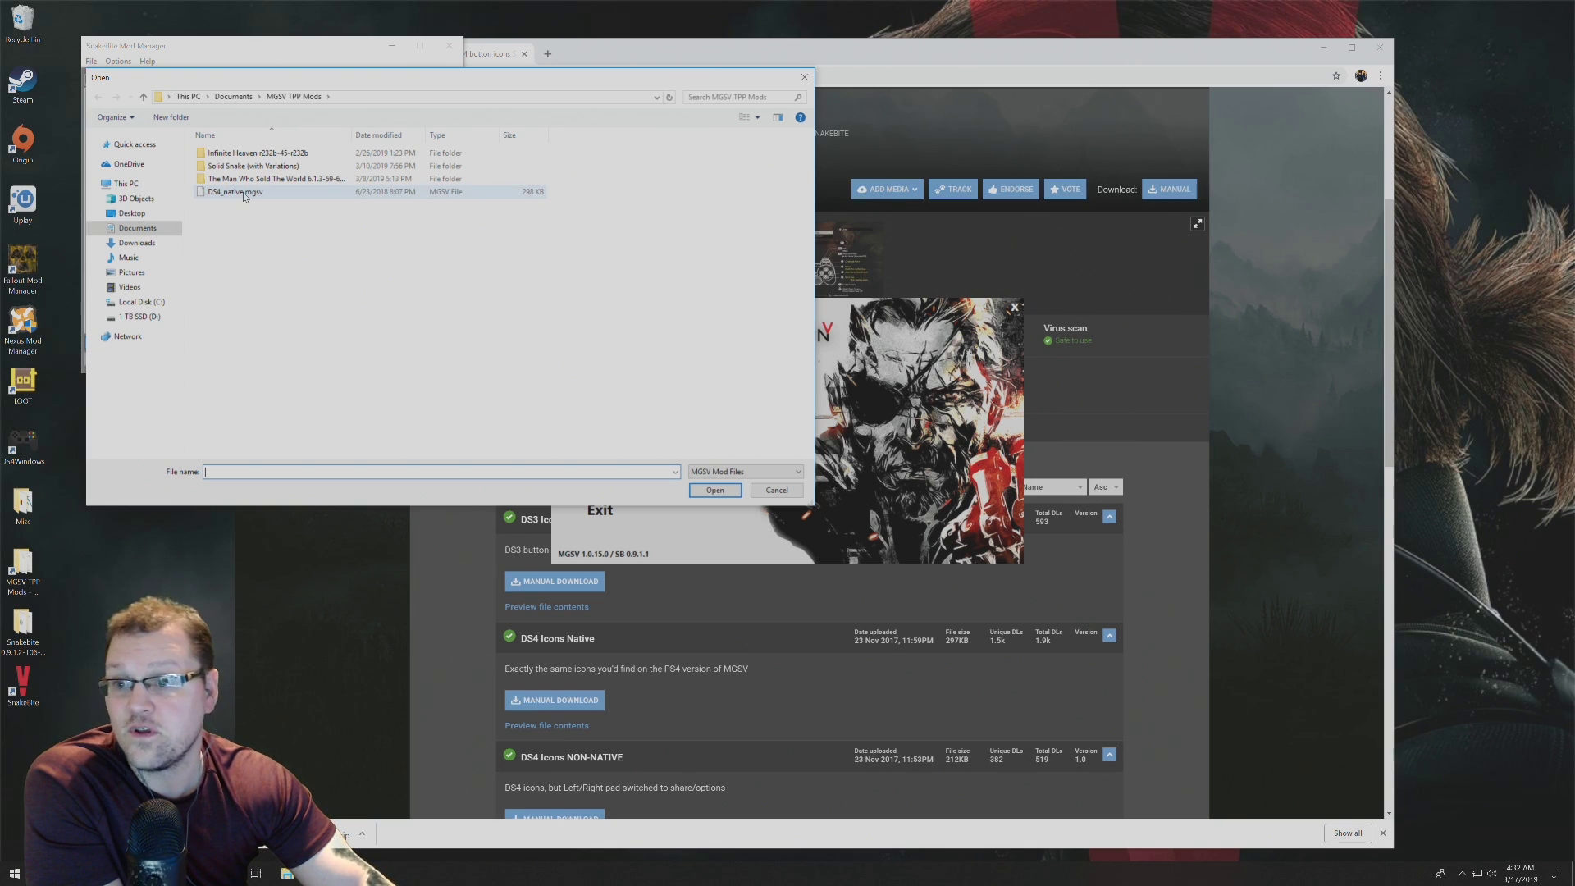
click(244, 194)
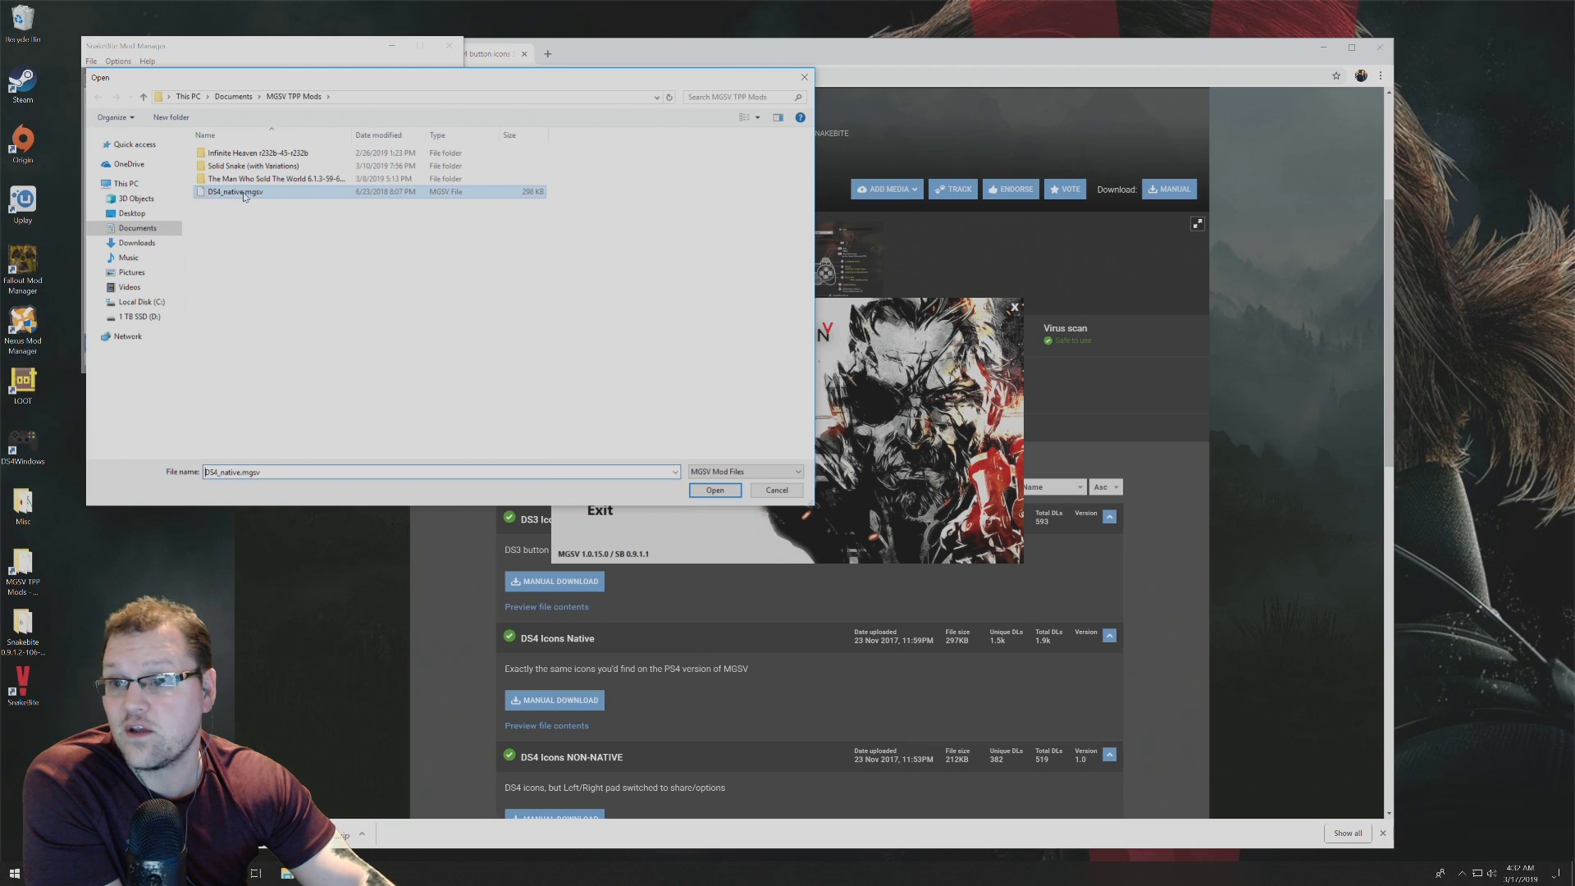
click(714, 490)
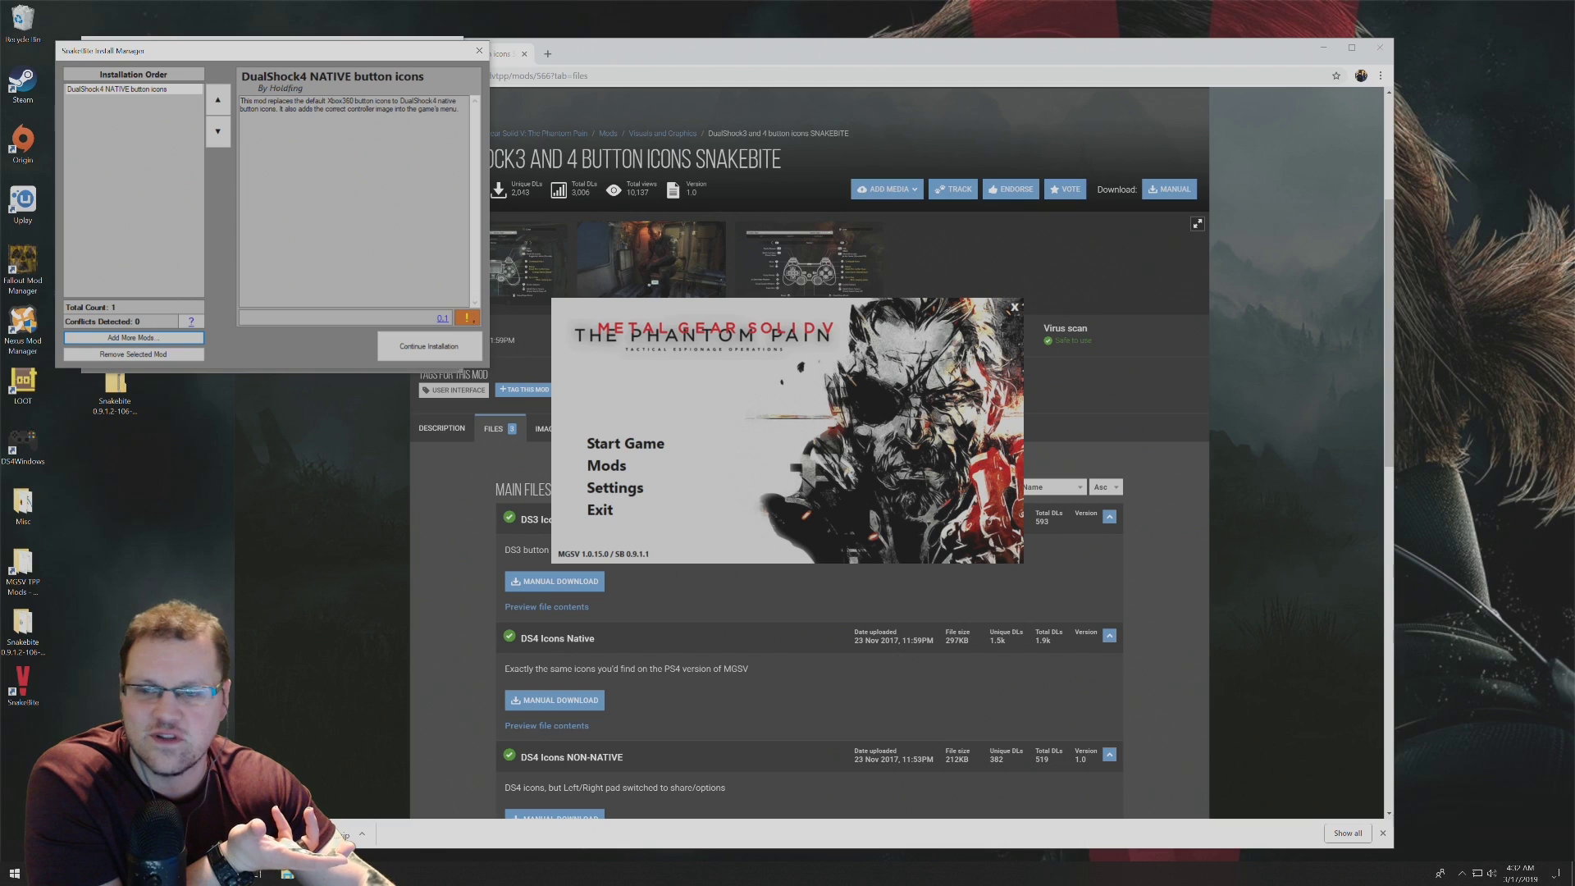
click(466, 318)
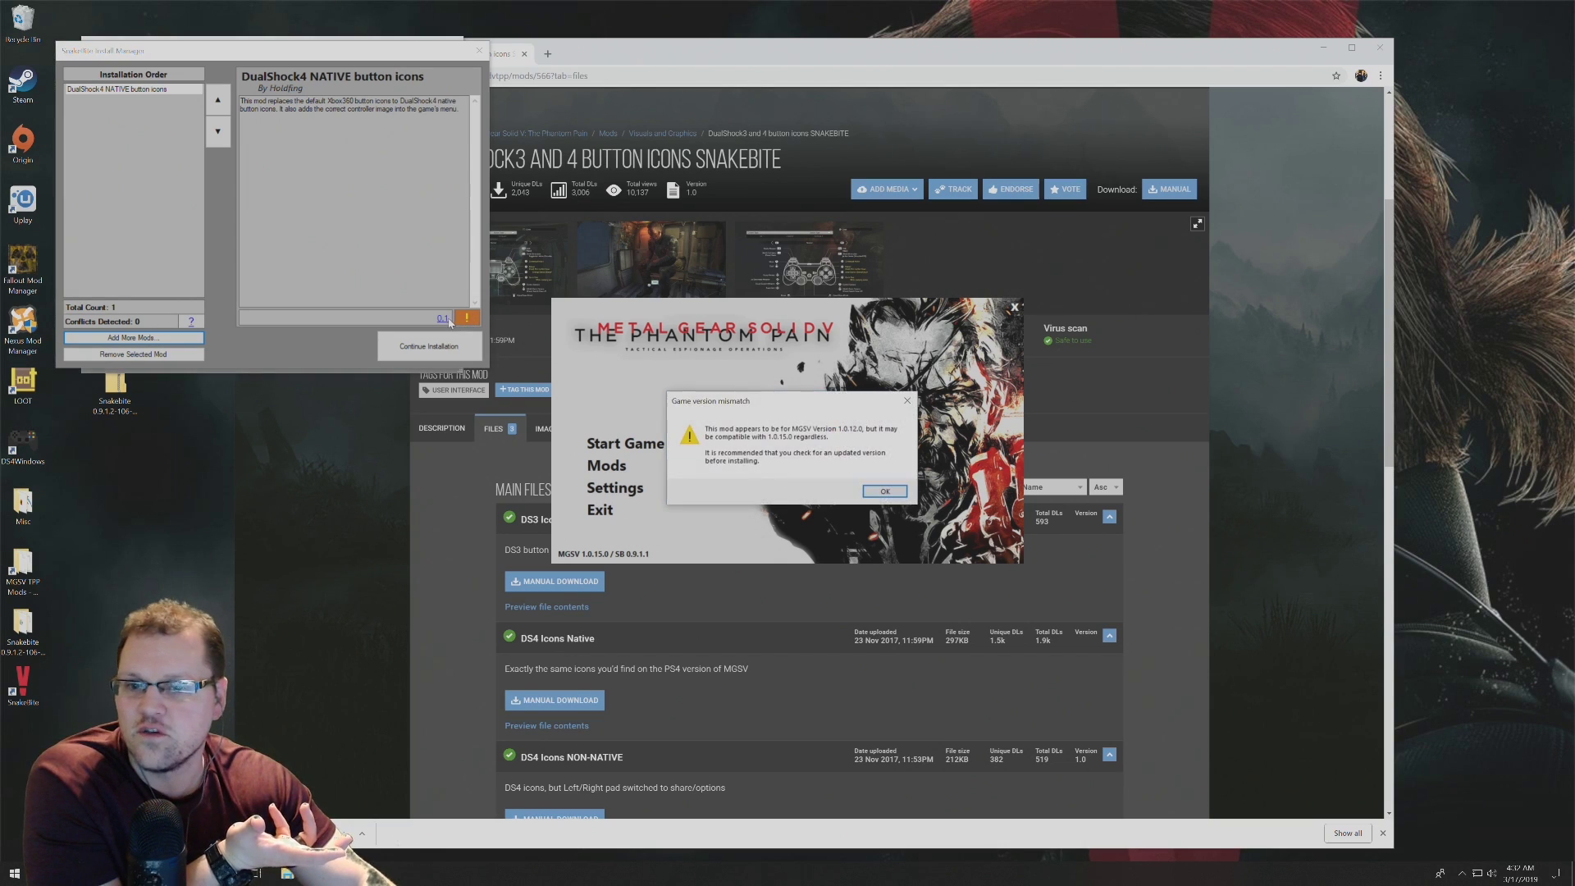
click(886, 492)
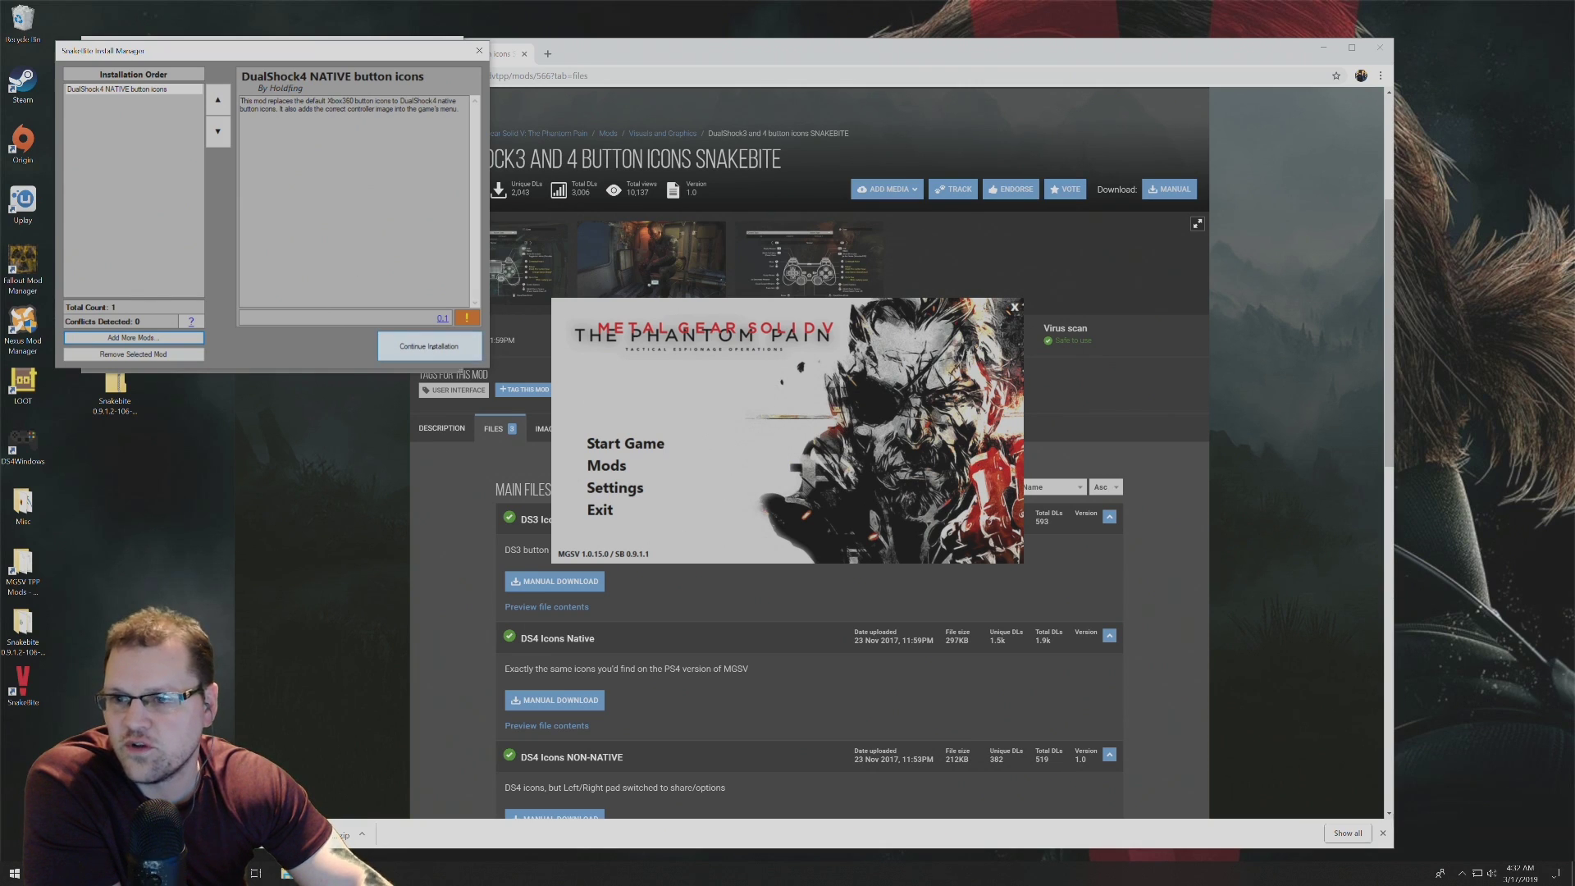
click(437, 350)
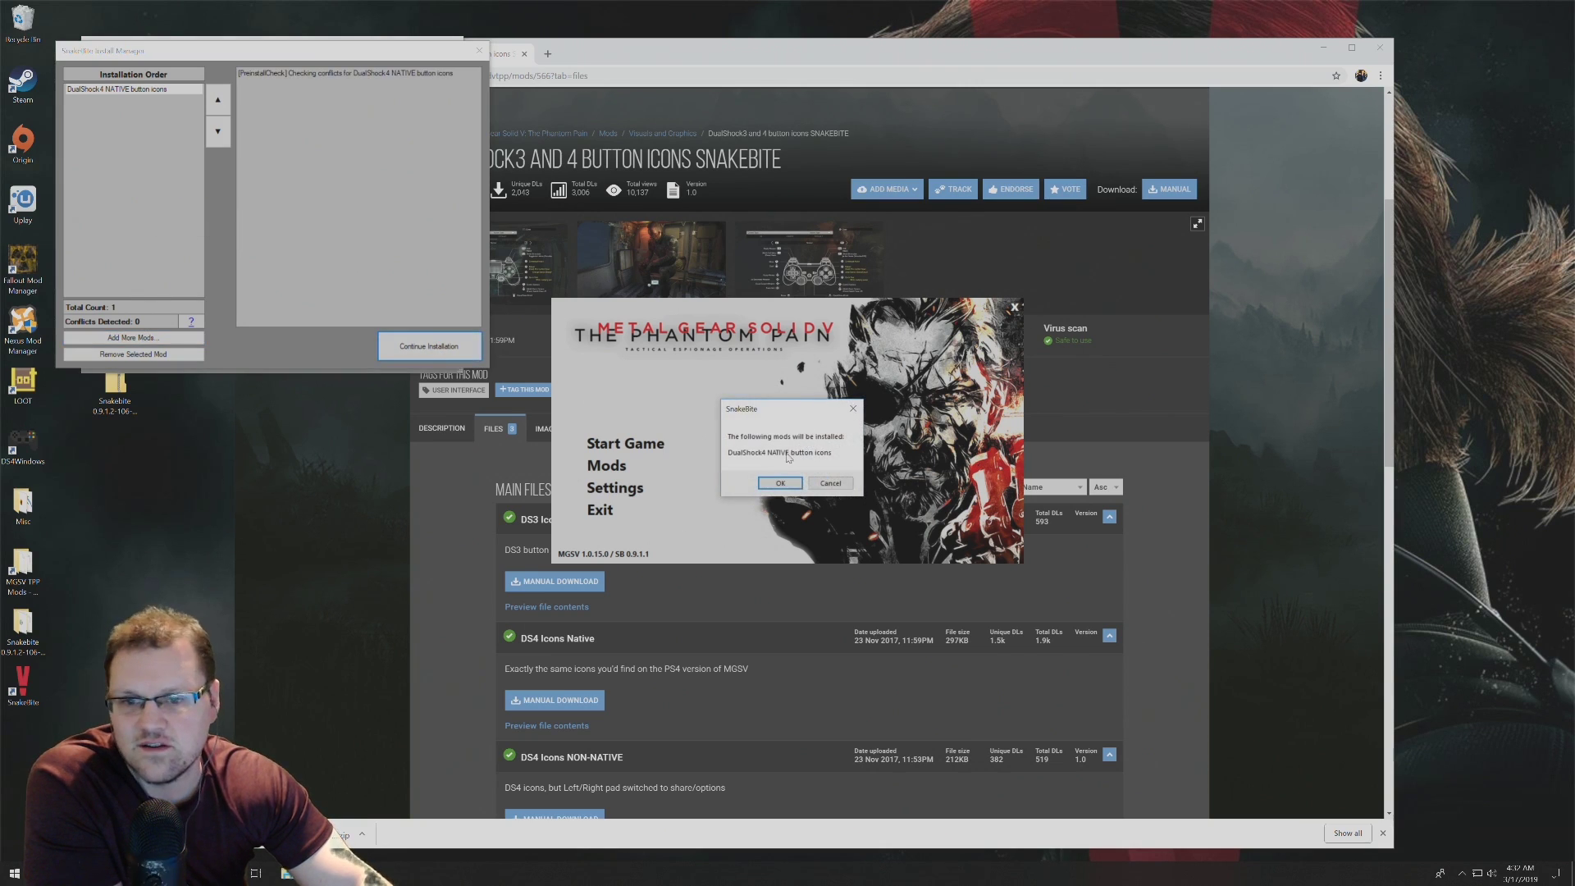
Step: Confirm the DualShock4 NATIVE button icons install, close SnakeBite, and launch Metal Gear Solid V
click(780, 483)
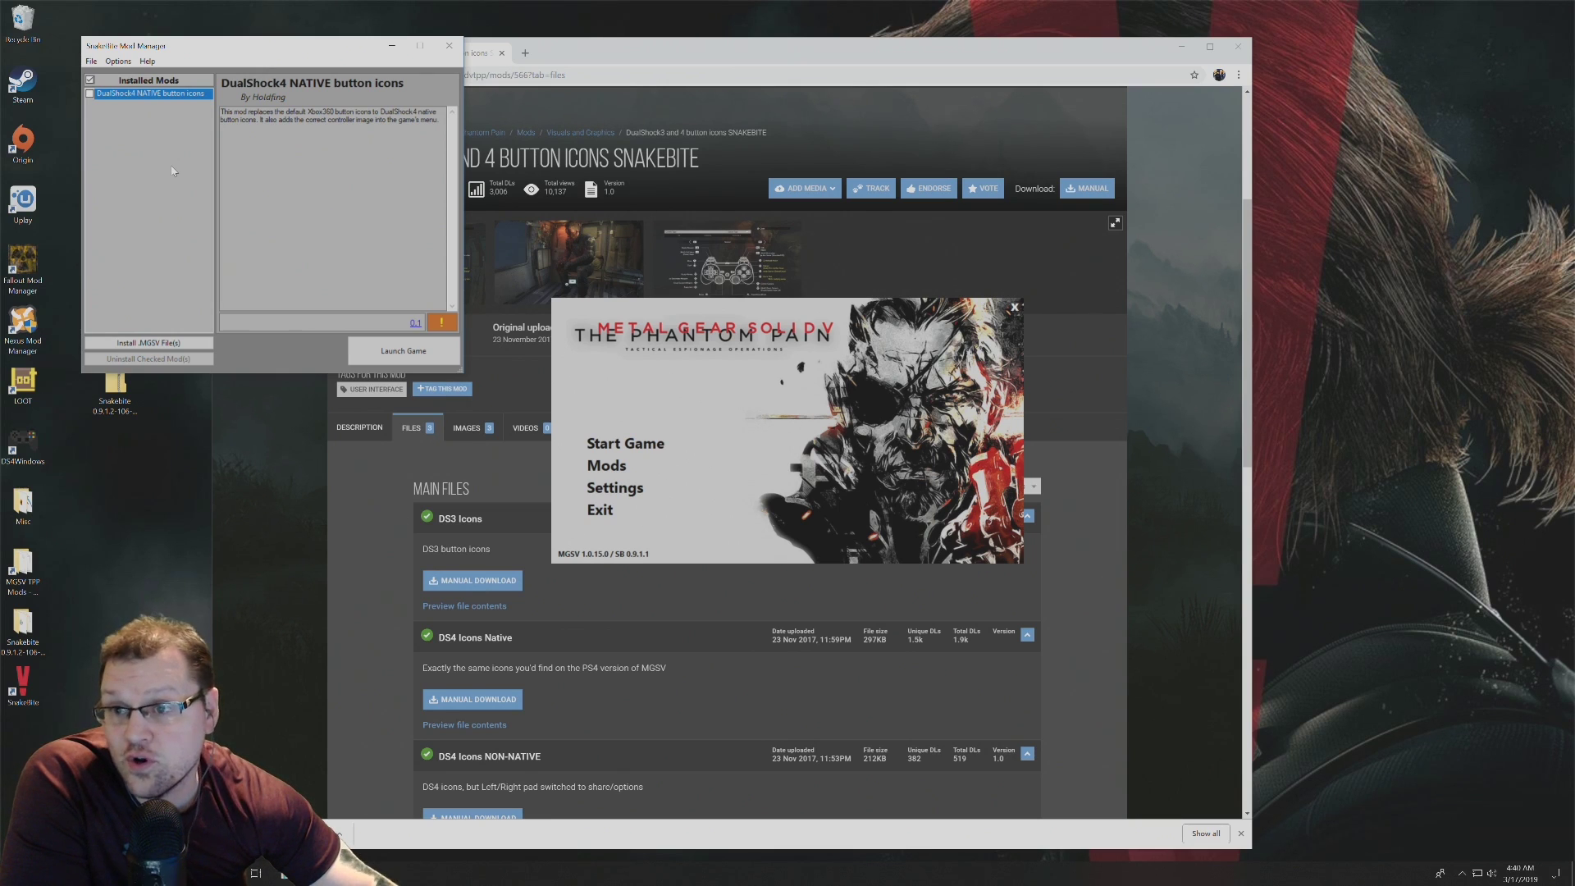
click(392, 45)
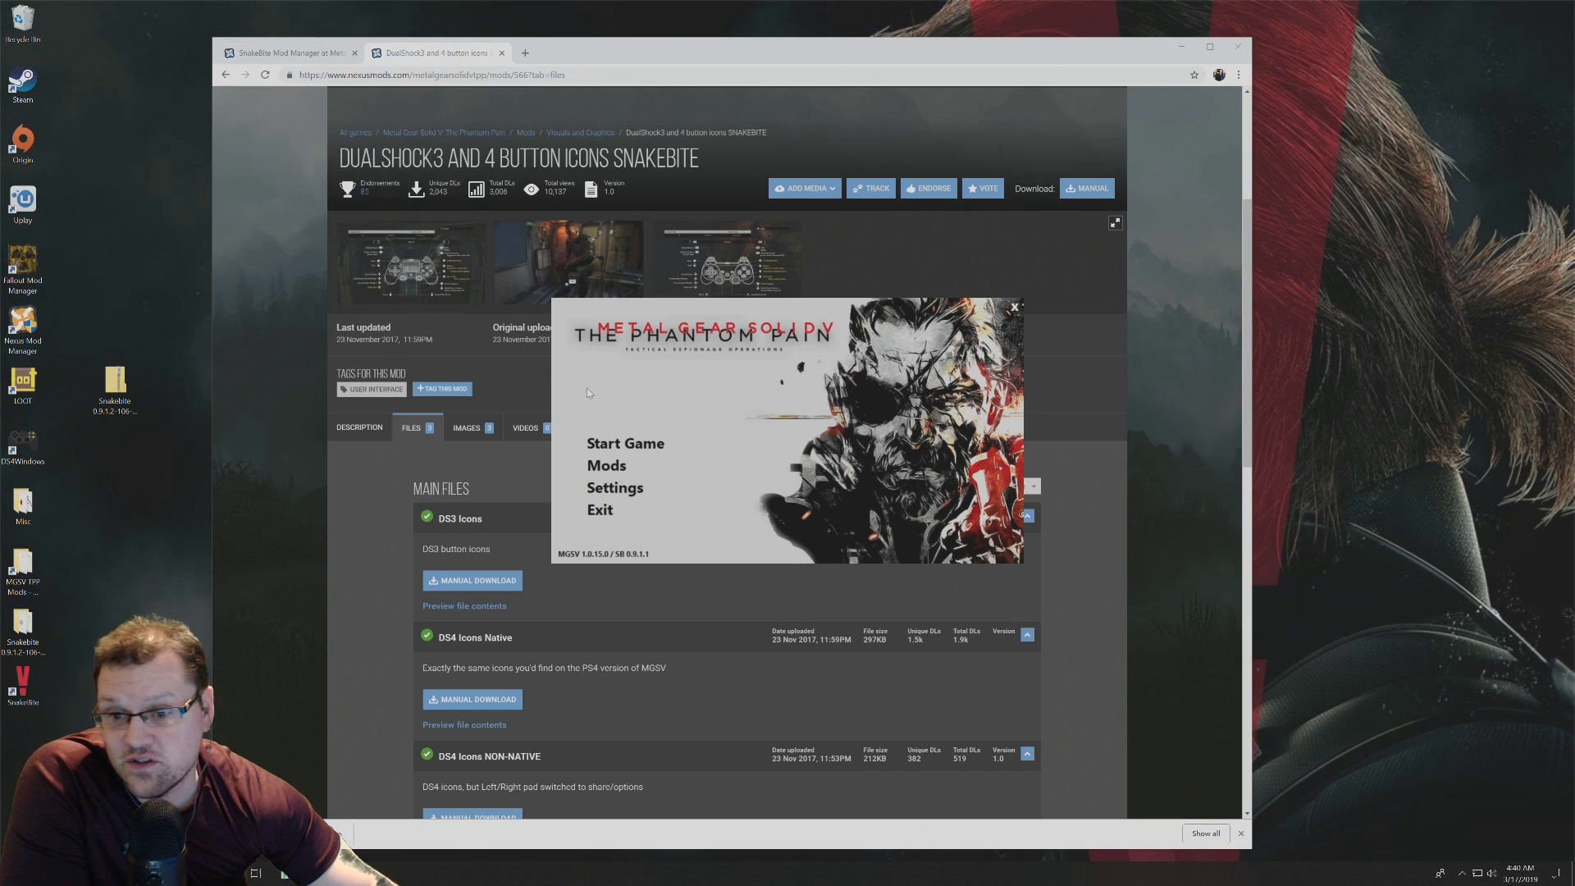
click(607, 465)
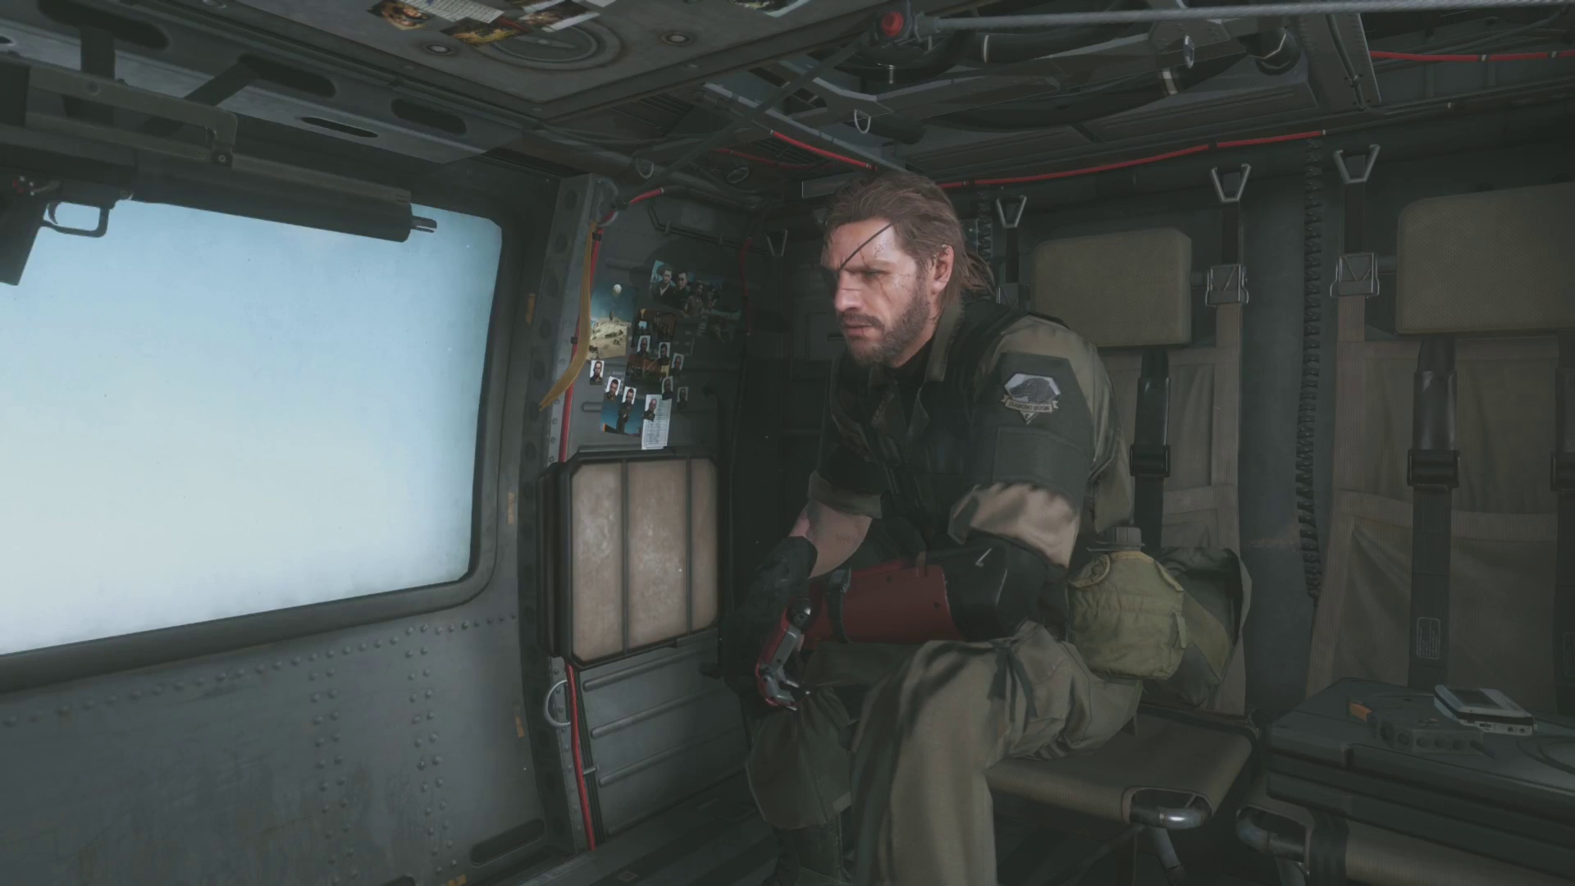
Step: From the pause menu, view CONTROLS & MANUAL > CONTROLS to see the DualShock 4 layout
key(Escape)
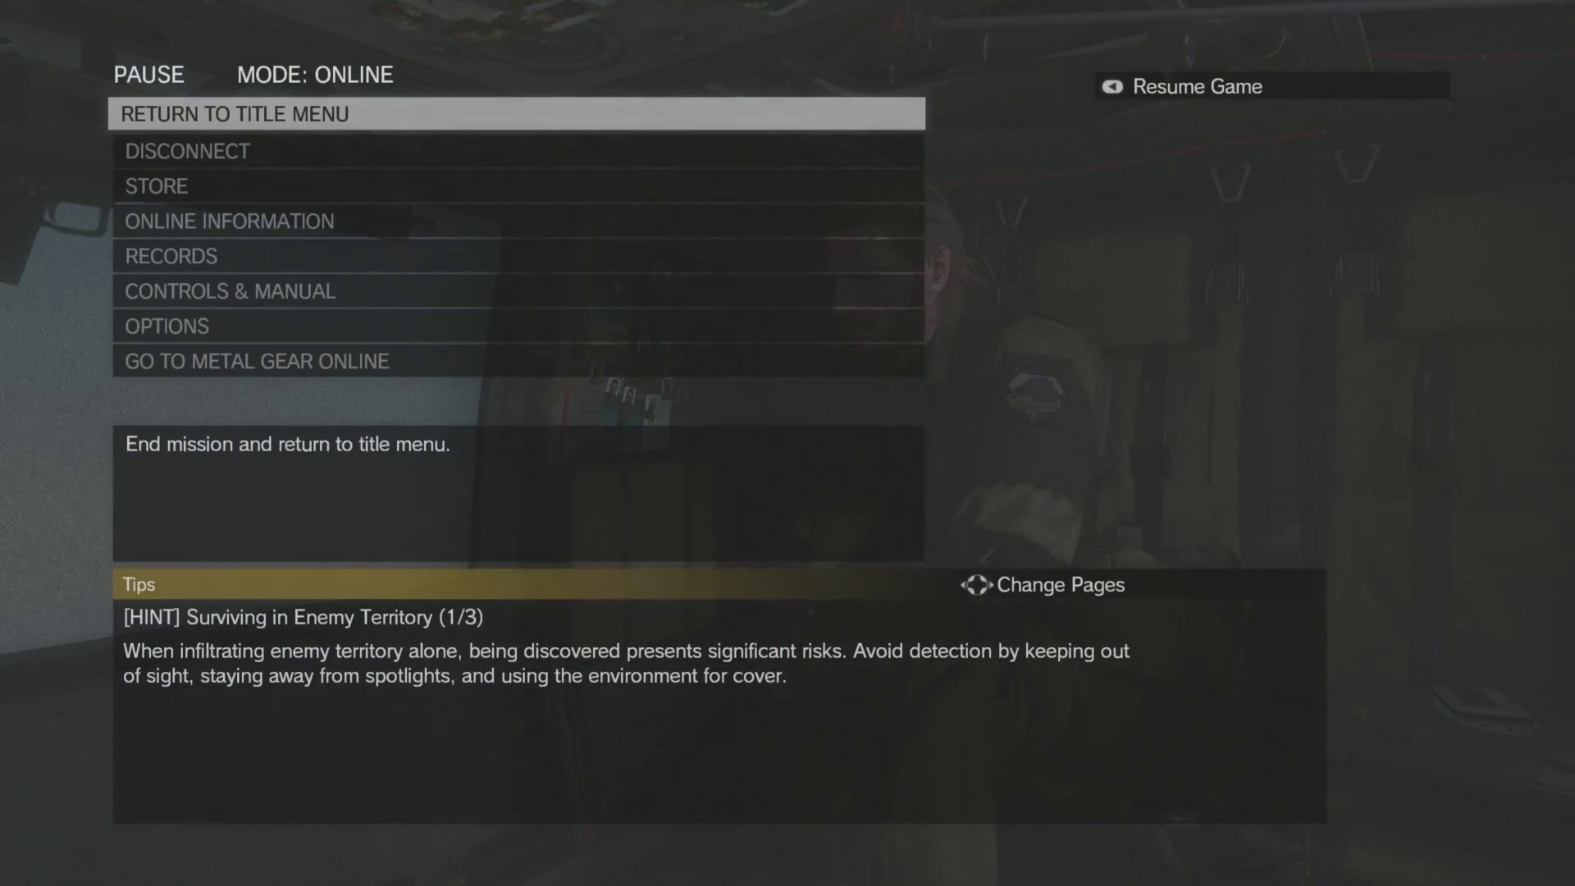
key(Down)
key(Down)
key(Down)
key(Down)
key(Down)
key(Return)
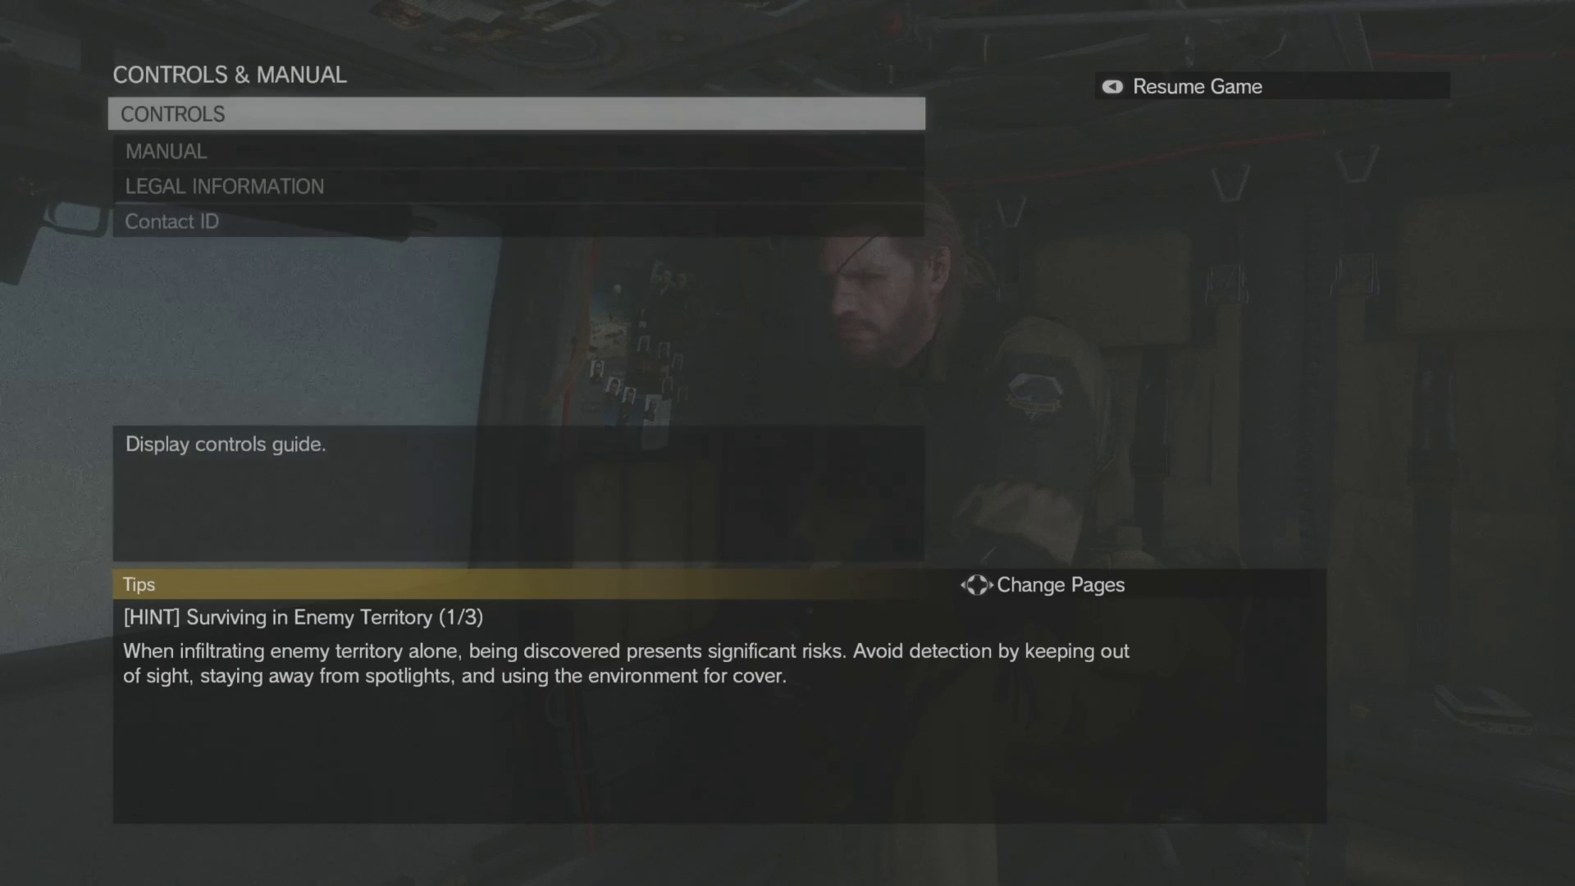
key(Return)
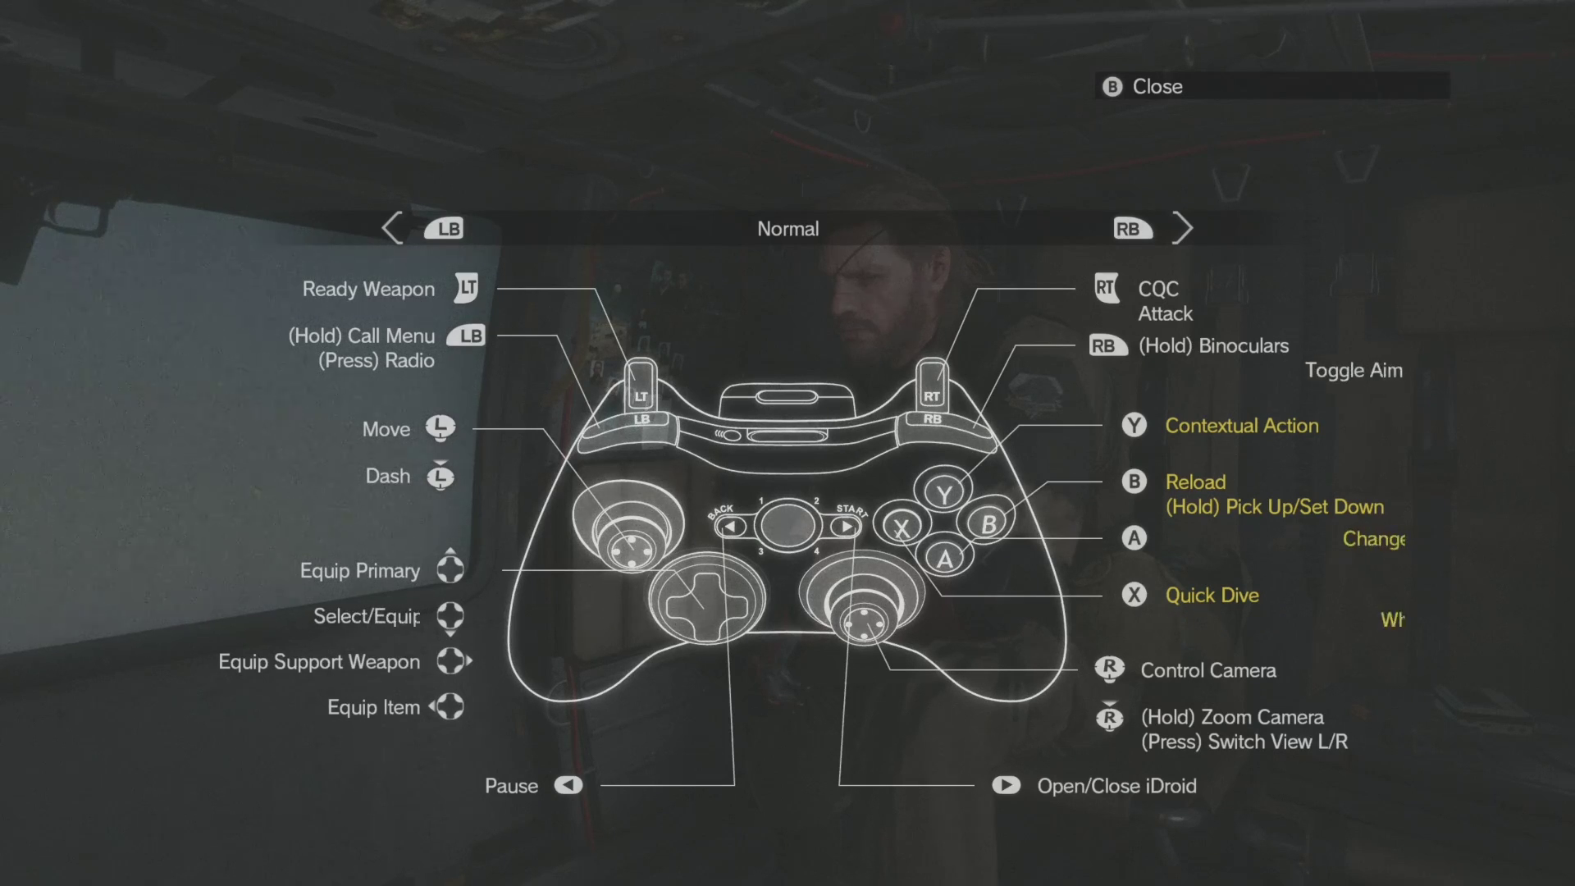
key(Escape)
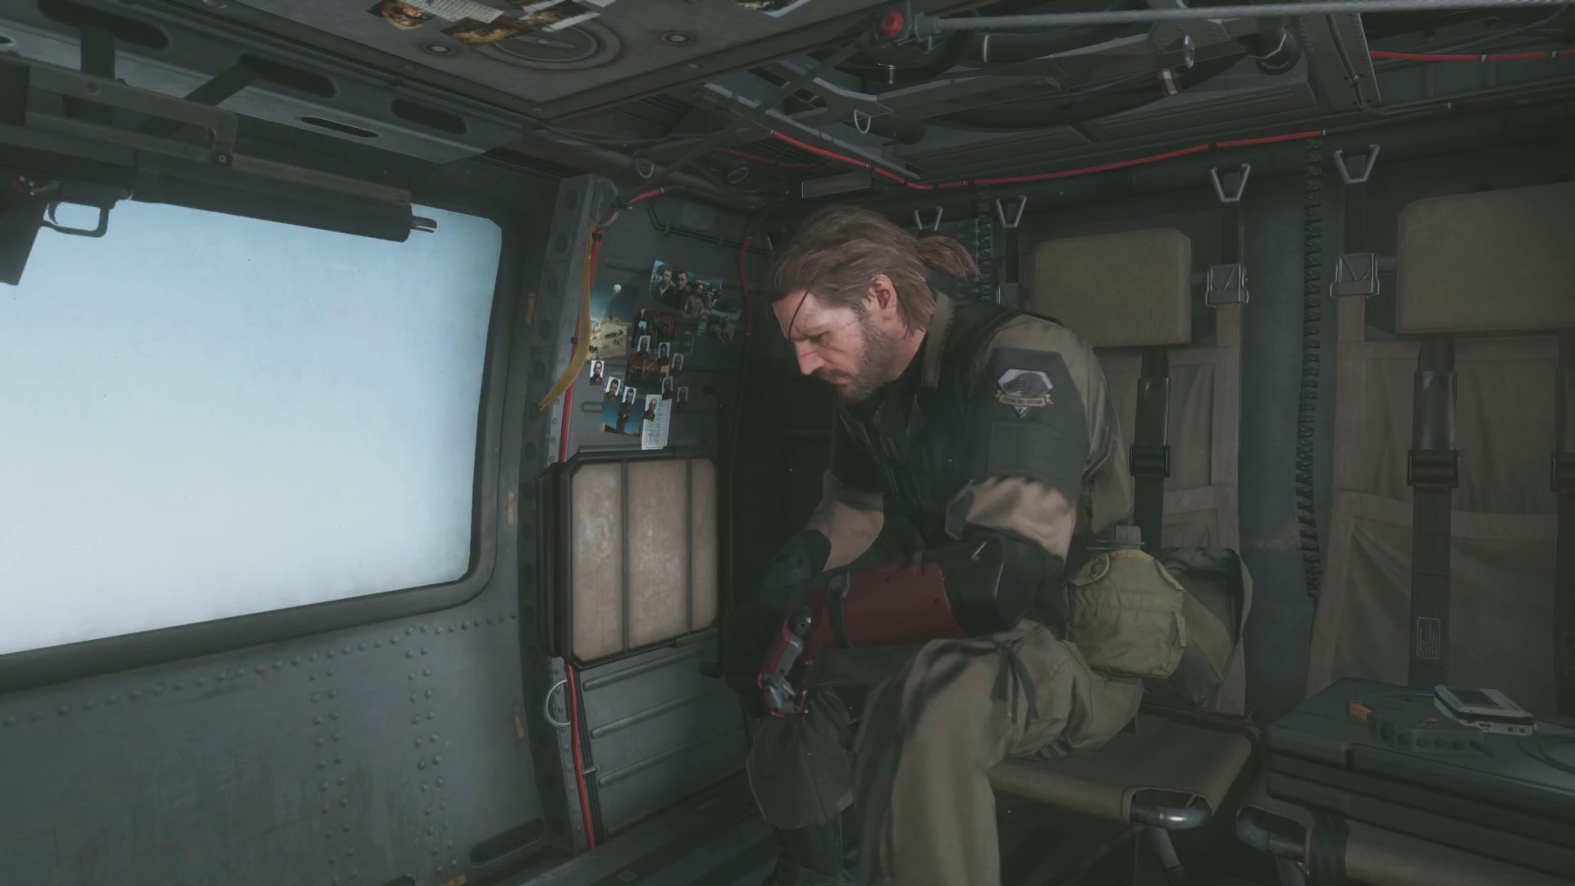
Step: Reopen CONTROLS & MANUAL > CONTROLS to display the DualShock 4 controller diagram again
key(Escape)
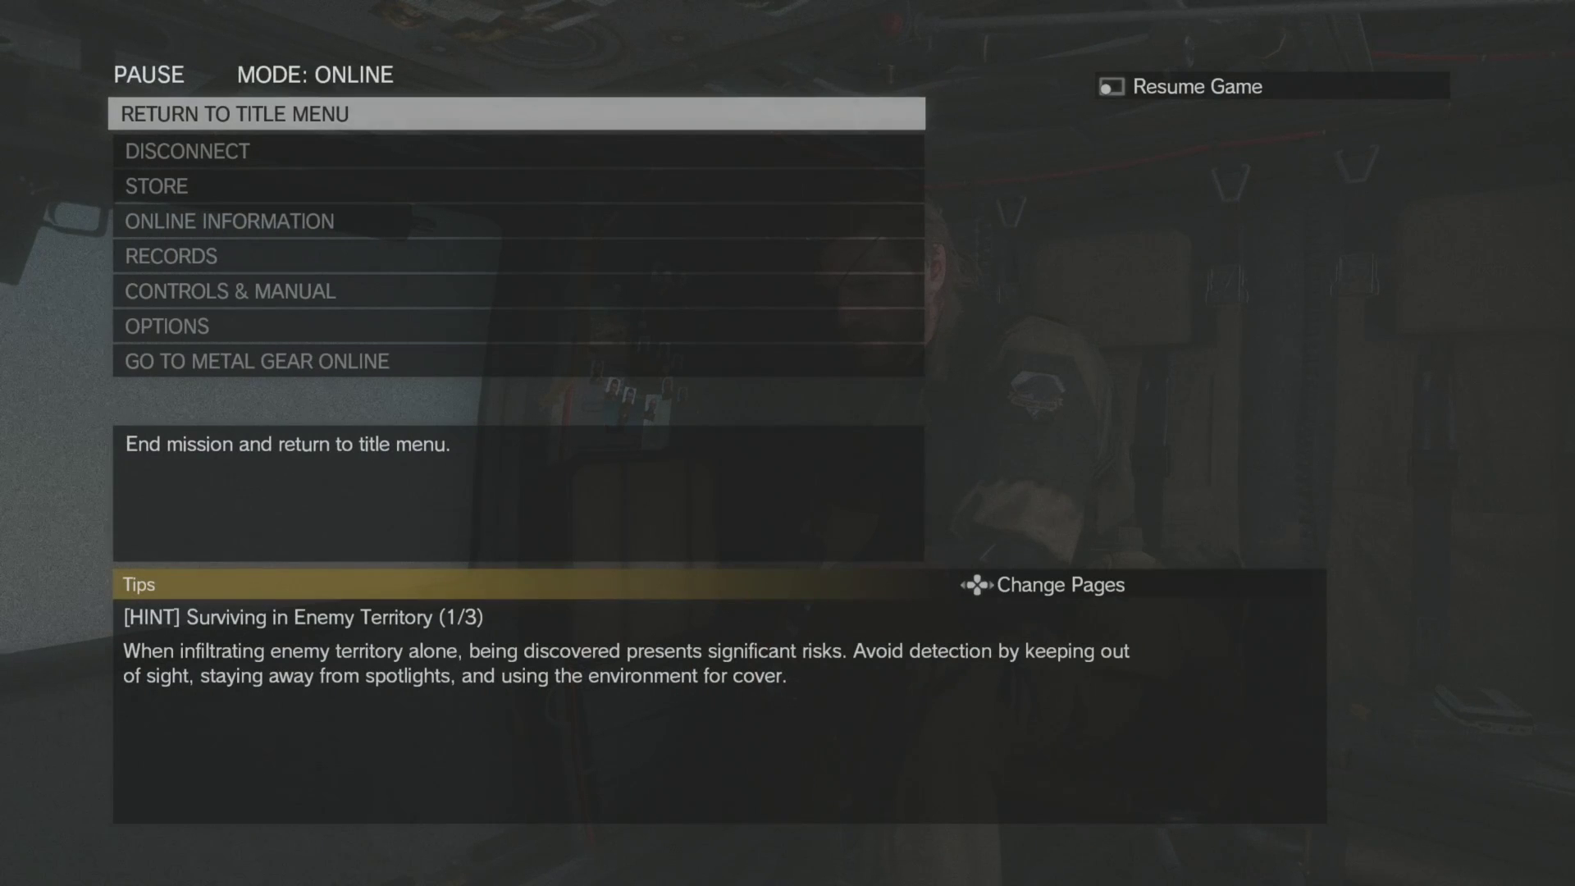
key(Down)
key(Down)
key(Down)
key(Down)
key(Return)
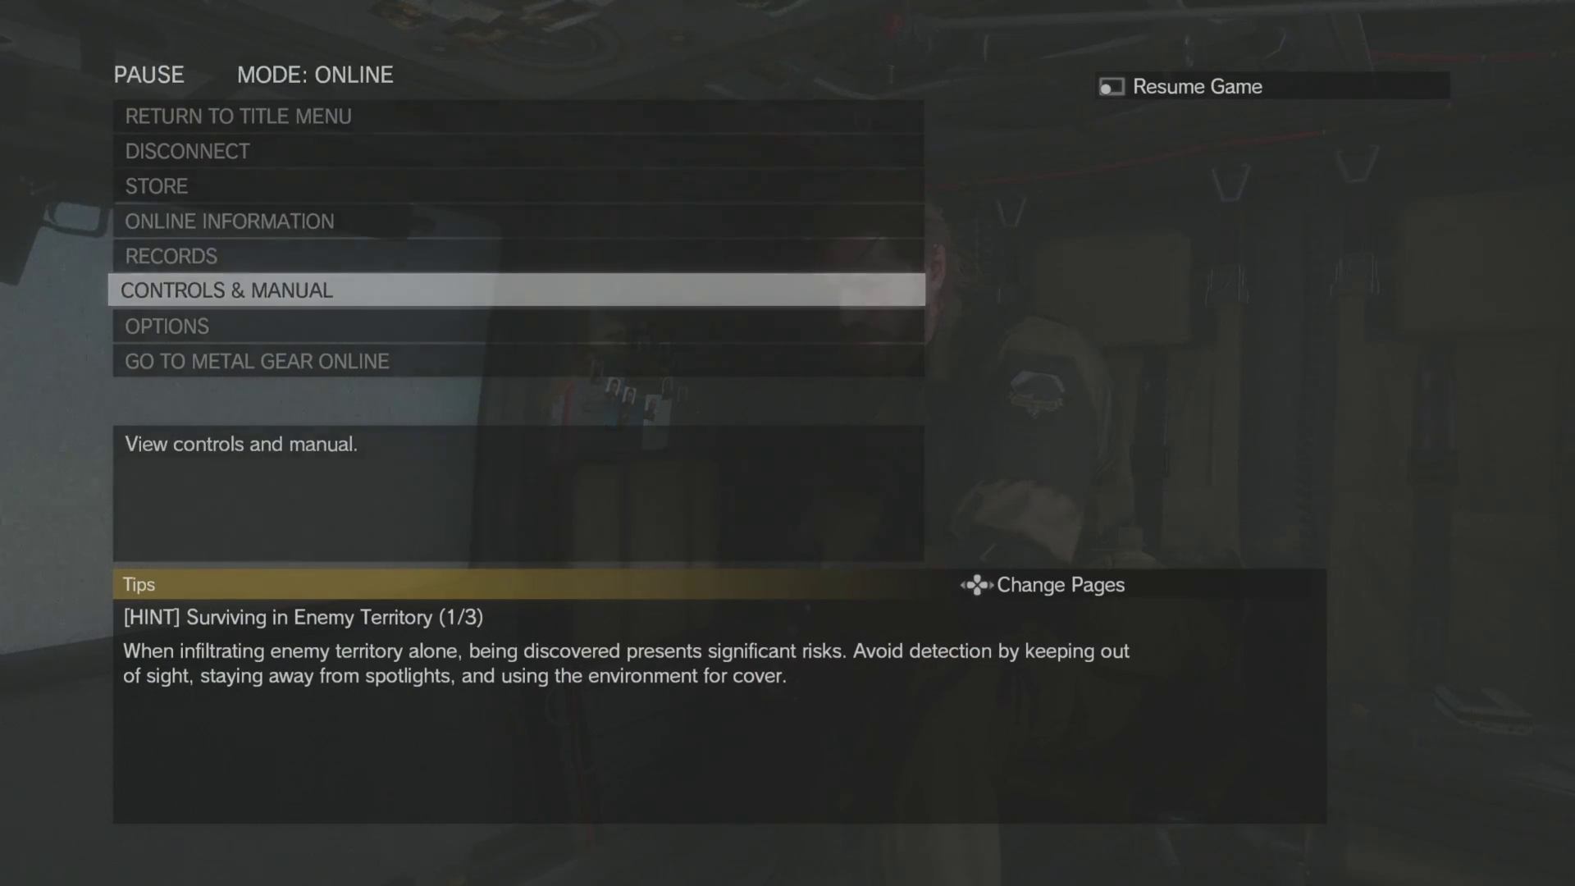
key(Return)
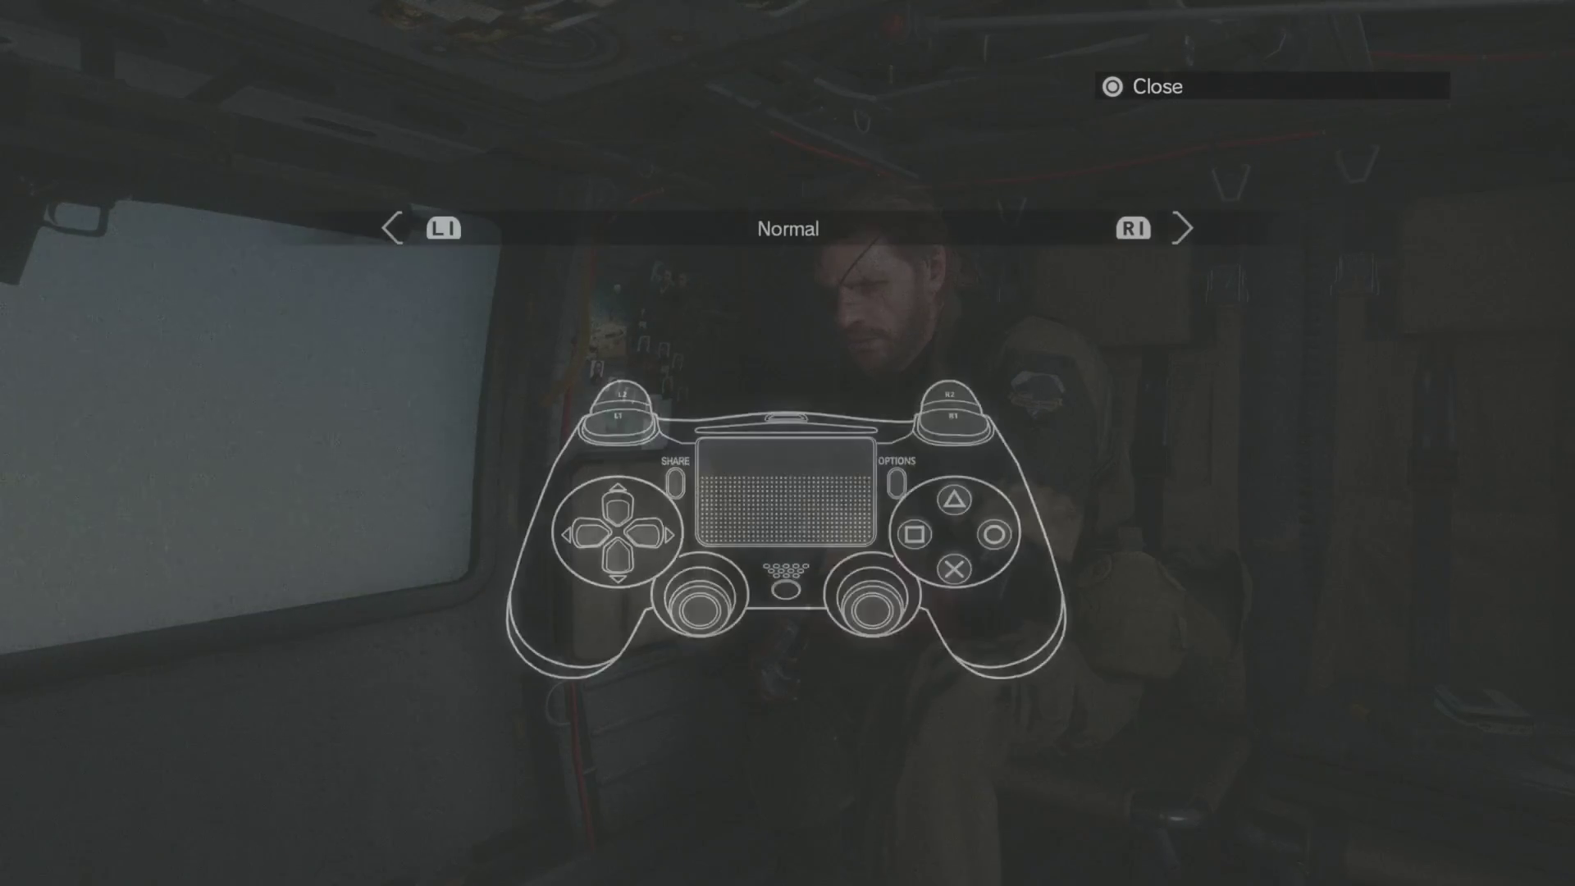